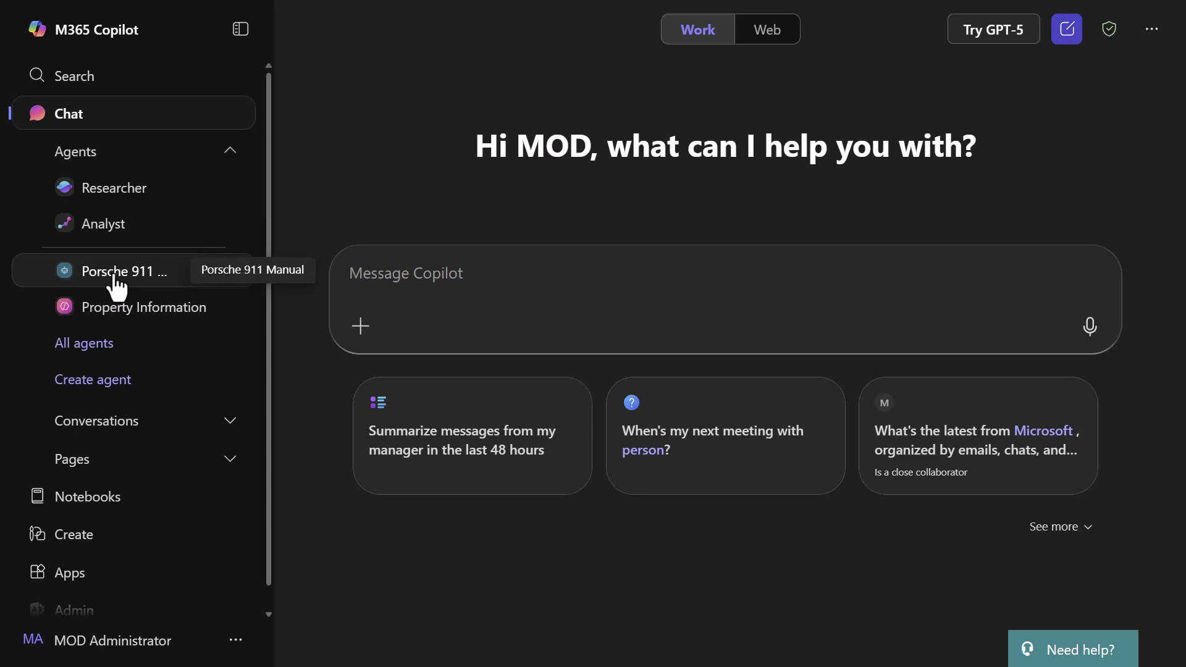
Open the Porsche 911 Manual agent in M365 Copilot and check its "Created by" line
{"action": "left_click", "coordinate": [75, 275]}
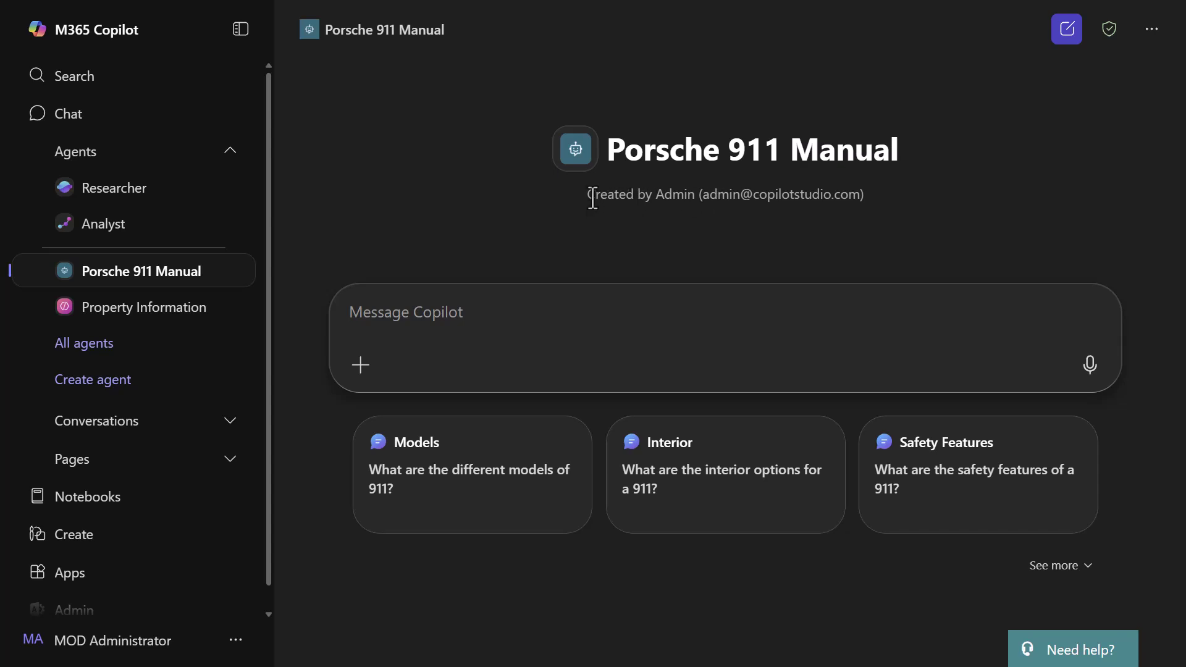
{"action": "left_click_drag", "start_coordinate": [587, 195], "coordinate": [886, 208]}
{"action": "left_click", "coordinate": [889, 211]}
{"action": "mouse_move", "coordinate": [202, 308]}
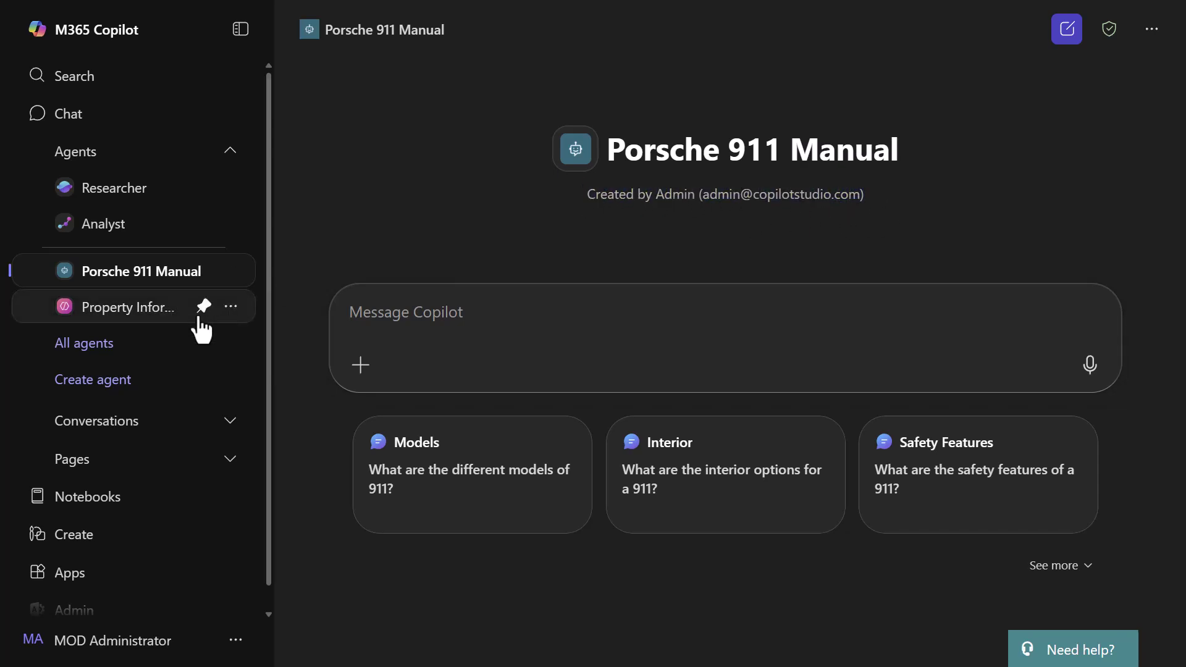
Check the "Created by" line of the Property Information agent and return to the Porsche 911 Manual agent
{"action": "left_click", "coordinate": [129, 313]}
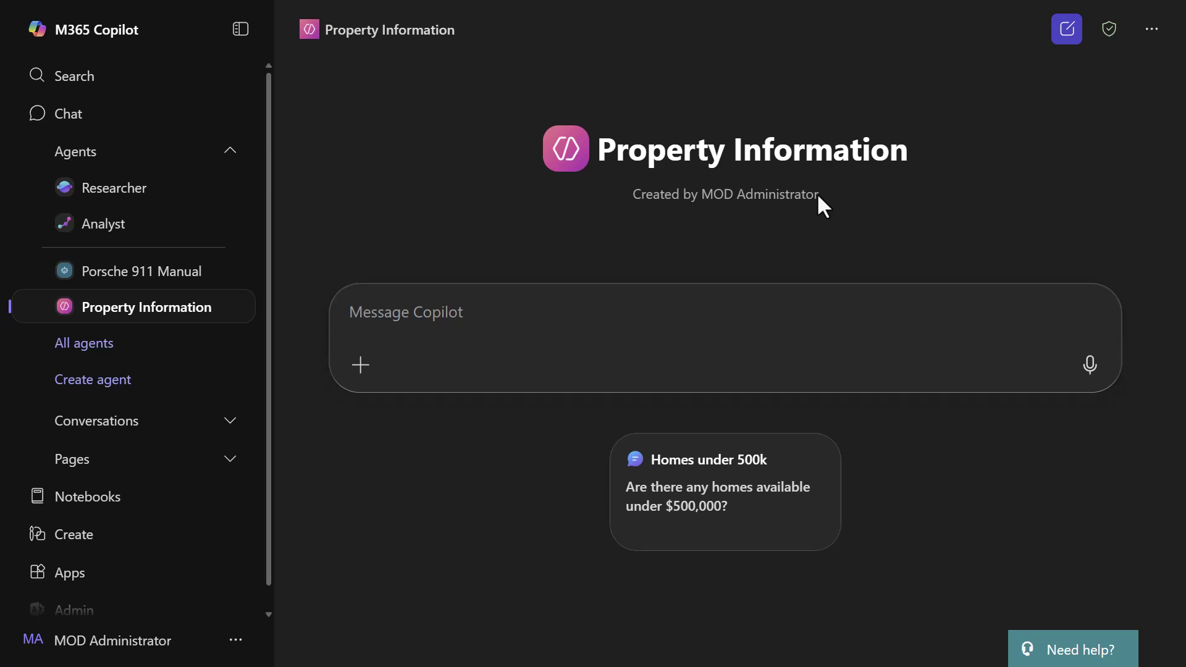
{"action": "left_click_drag", "start_coordinate": [818, 195], "coordinate": [633, 203]}
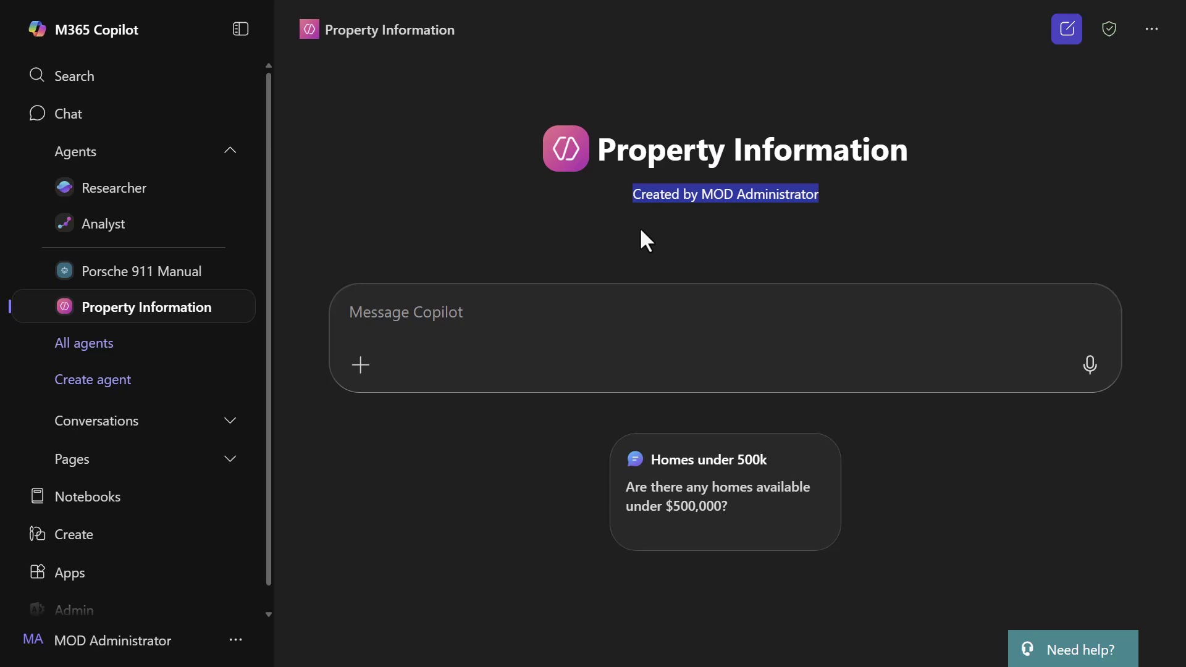
{"action": "left_click", "coordinate": [617, 223]}
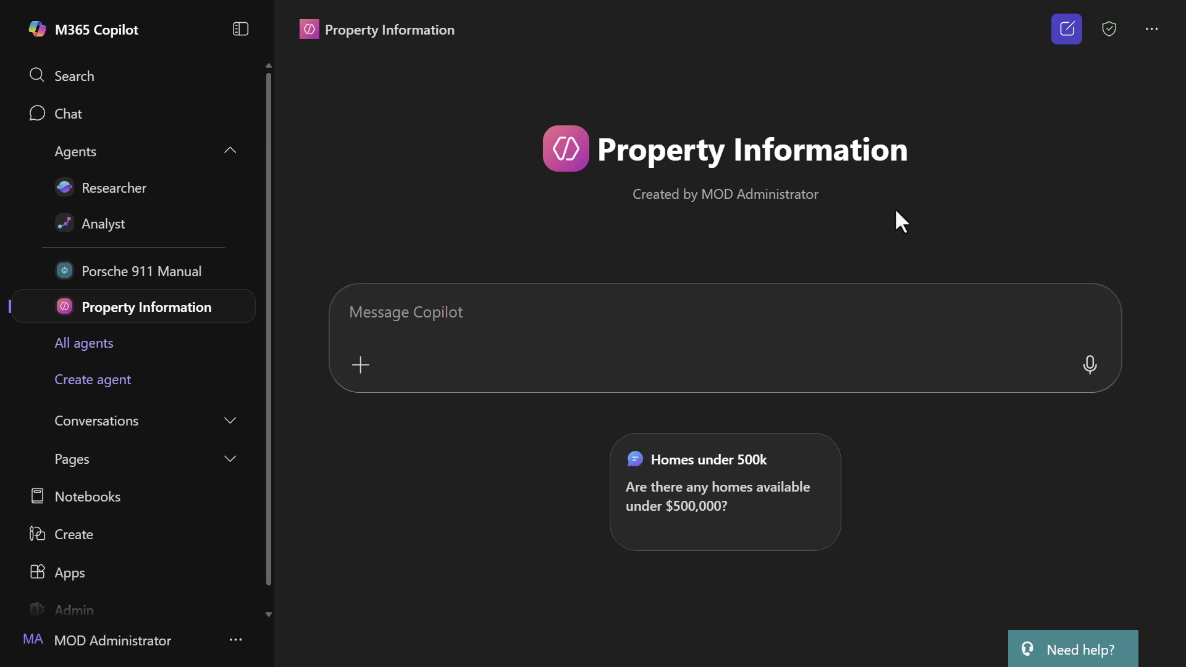
{"action": "left_click", "coordinate": [127, 271]}
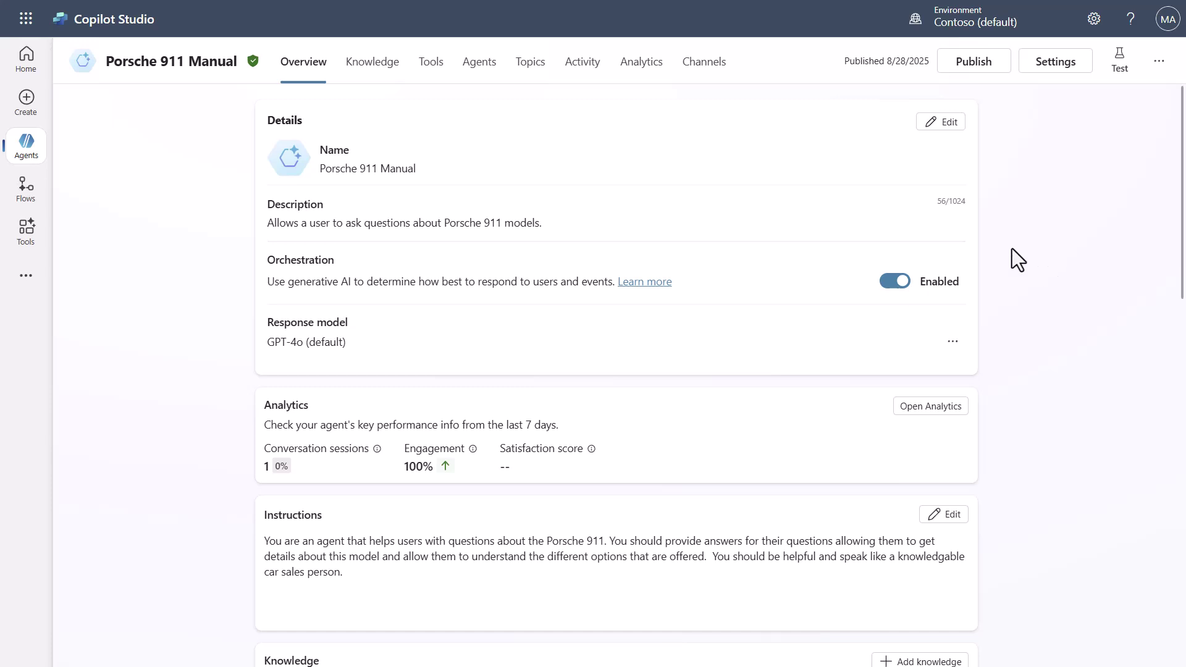
In Copilot Studio, open the Porsche 911 Manual agent's details for the Teams and Microsoft 365 Copilot channel and check the short description
{"action": "left_click", "coordinate": [716, 79]}
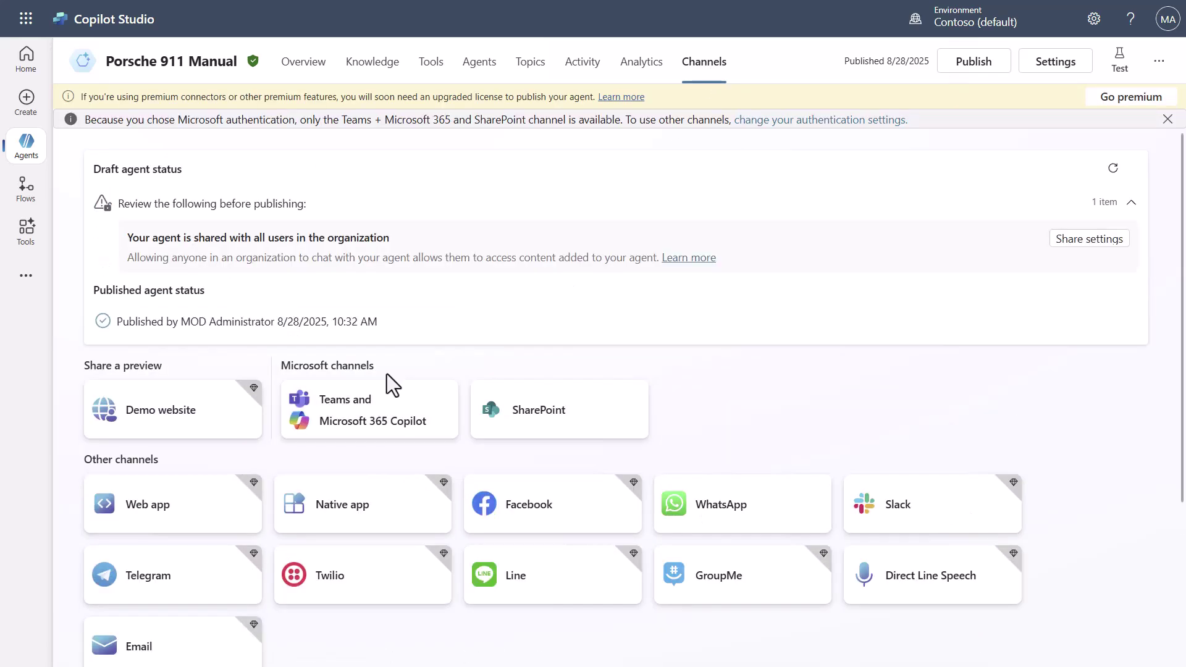
{"action": "left_click", "coordinate": [383, 422]}
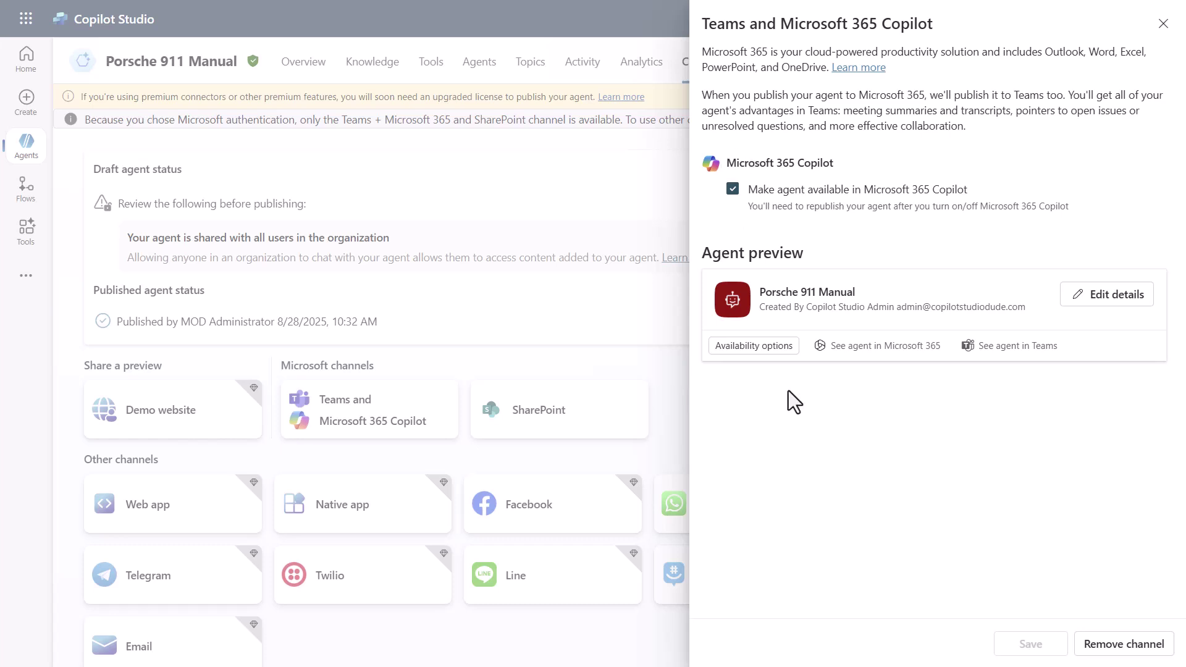
{"action": "left_click", "coordinate": [1118, 301]}
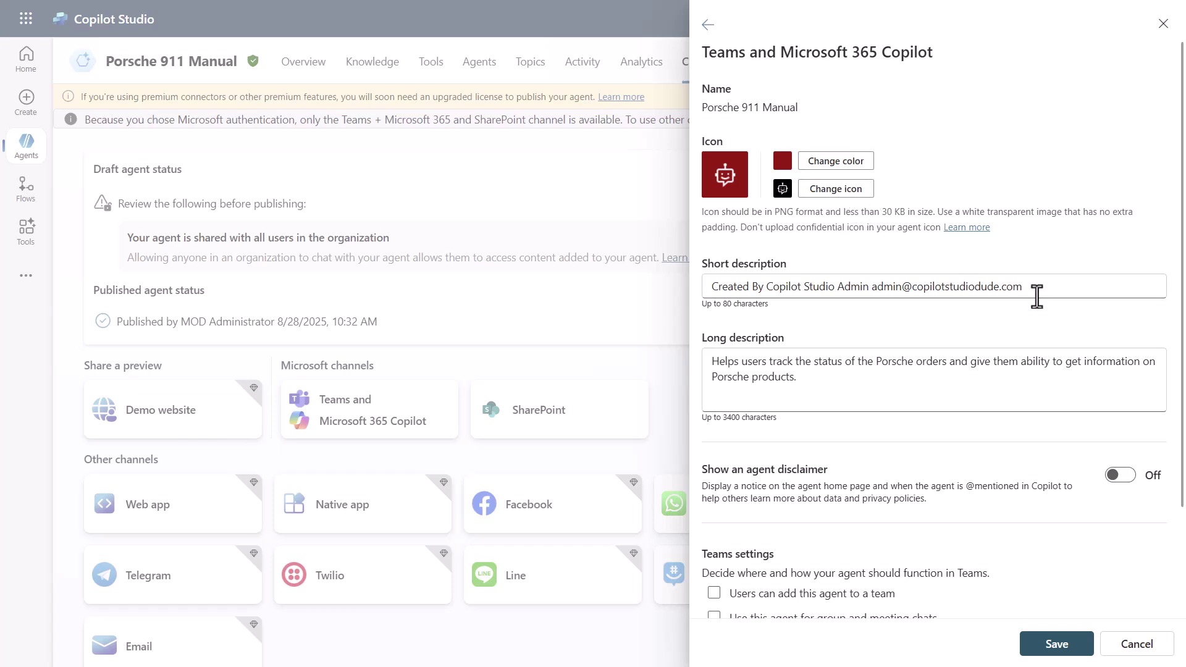
{"action": "left_click_drag", "start_coordinate": [1078, 288], "coordinate": [691, 293]}
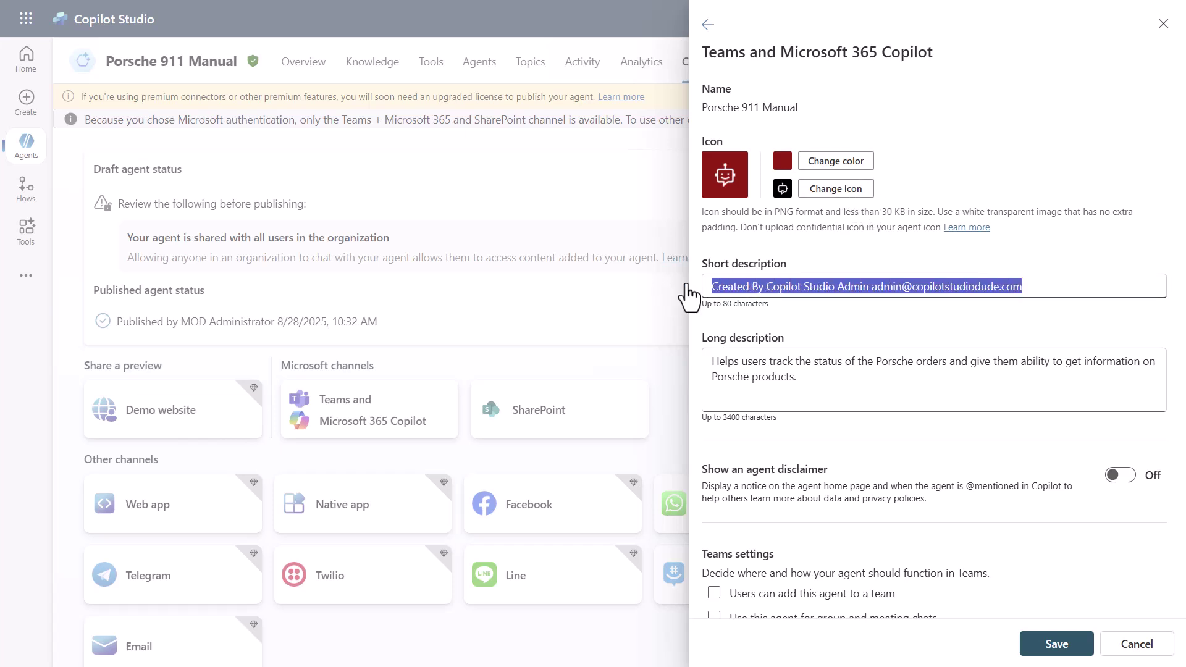
{"action": "left_click", "coordinate": [1044, 262]}
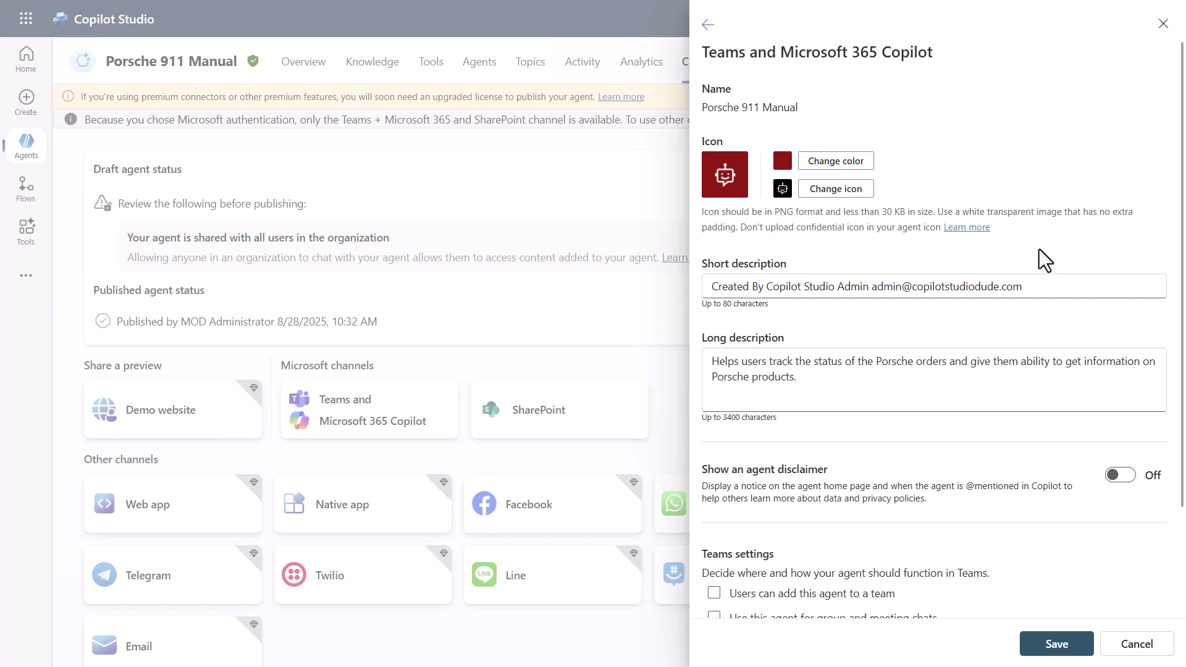
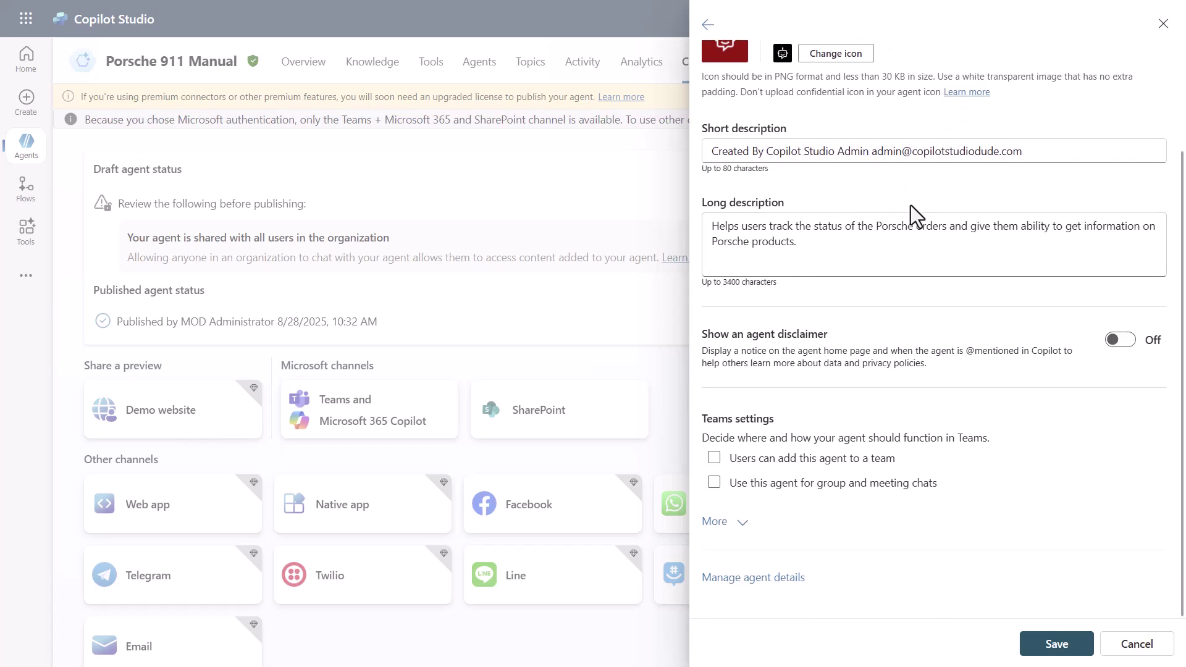
Expand the additional Teams settings and review the developer name, website, privacy statement, terms of use, partner ID and SSO fields
{"action": "left_click", "coordinate": [743, 522]}
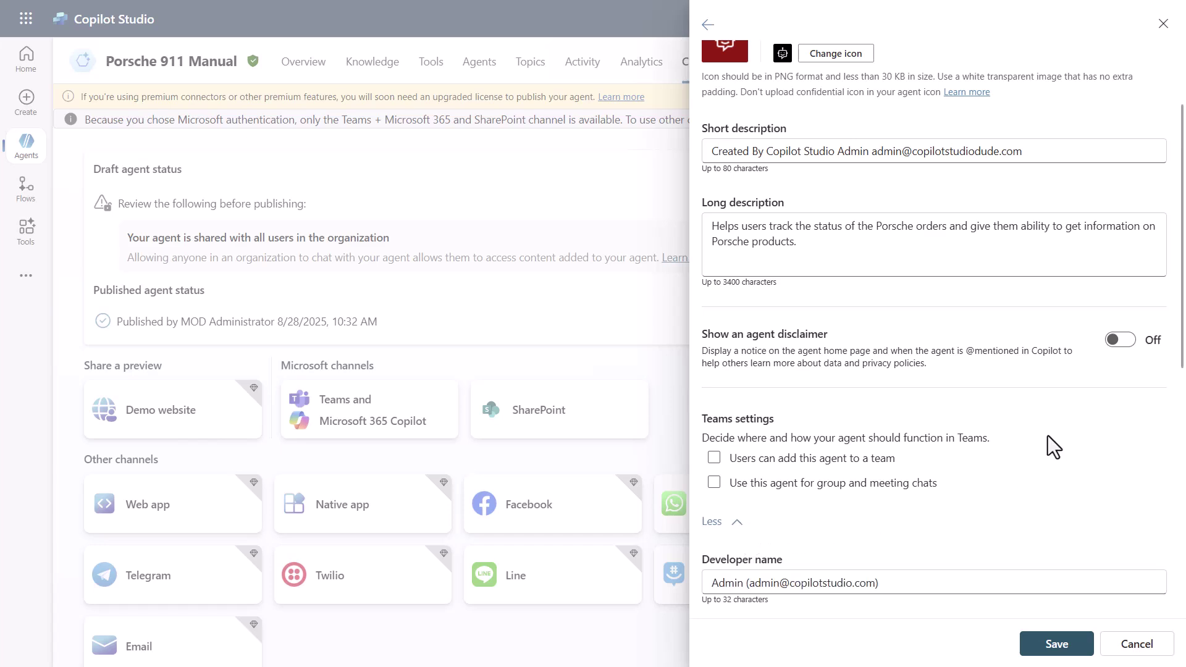
{"action": "scroll", "coordinate": [1054, 446], "scroll_direction": "down", "scroll_amount": 5}
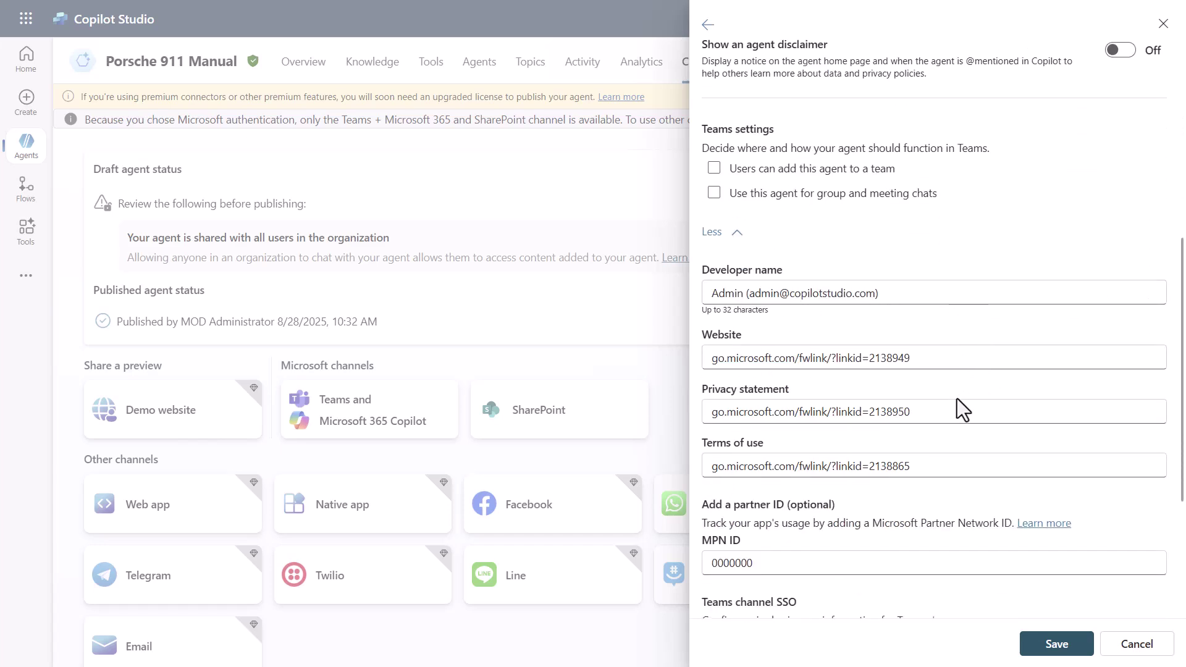
{"action": "scroll", "coordinate": [1002, 398], "scroll_direction": "down", "scroll_amount": 2}
{"action": "scroll", "coordinate": [1001, 396], "scroll_direction": "down", "scroll_amount": 2}
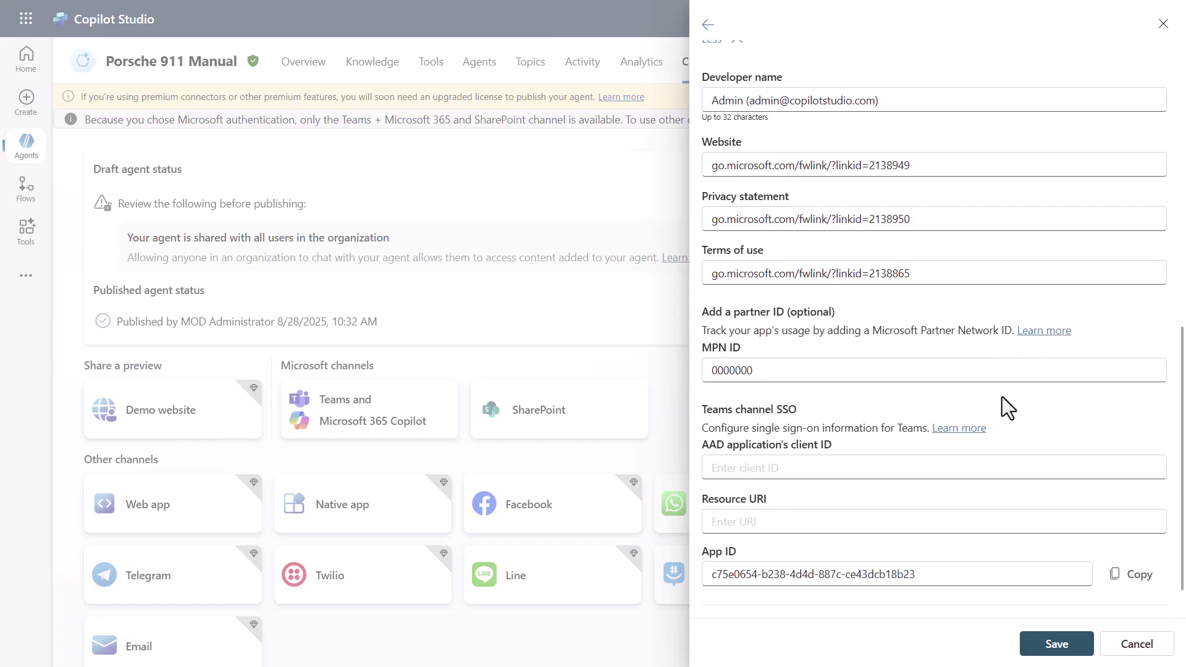
{"action": "scroll", "coordinate": [959, 328], "scroll_direction": "down", "scroll_amount": 1}
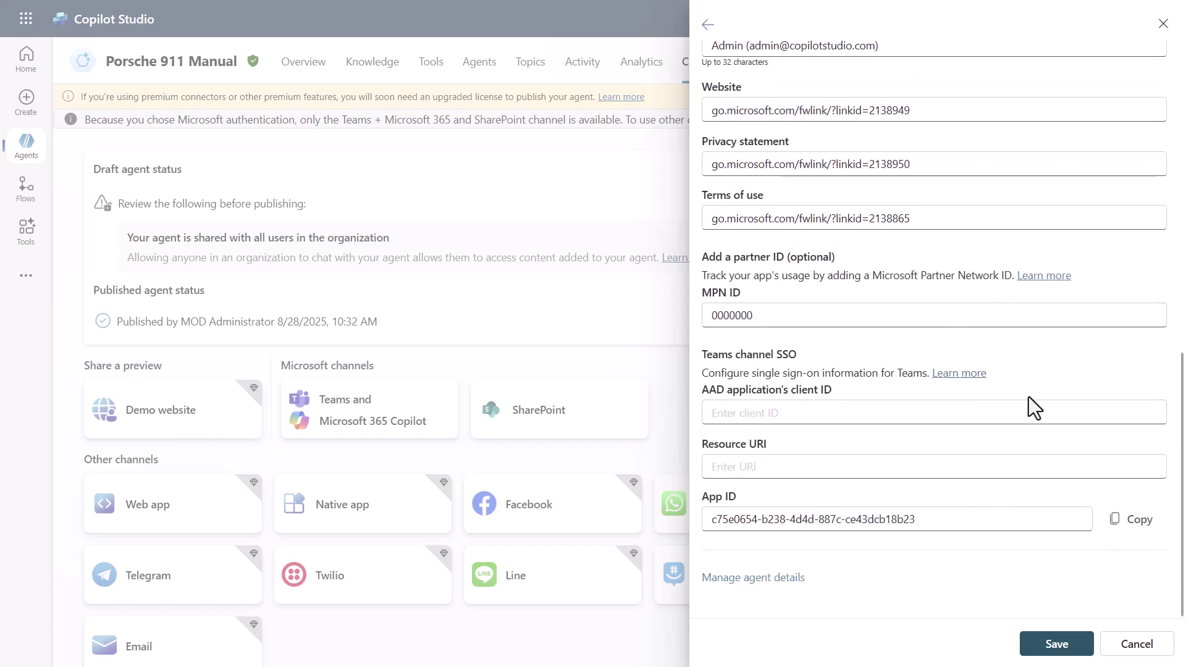
{"action": "scroll", "coordinate": [1043, 404], "scroll_direction": "up", "scroll_amount": 6}
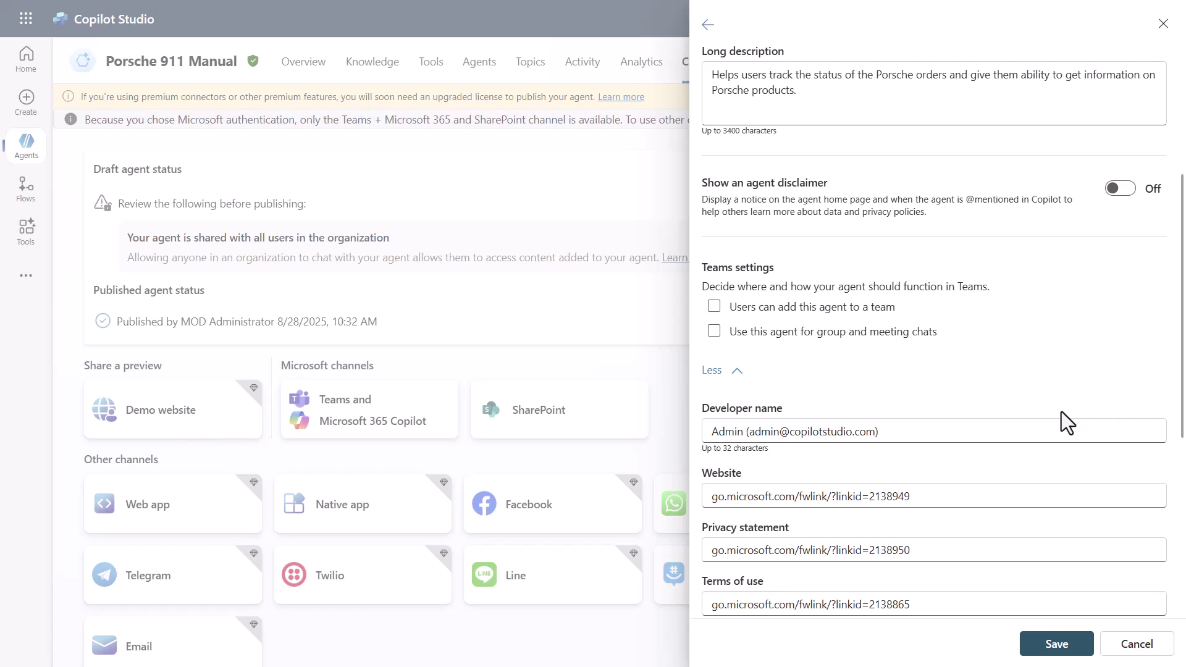
{"action": "scroll", "coordinate": [1061, 424], "scroll_direction": "up", "scroll_amount": 5}
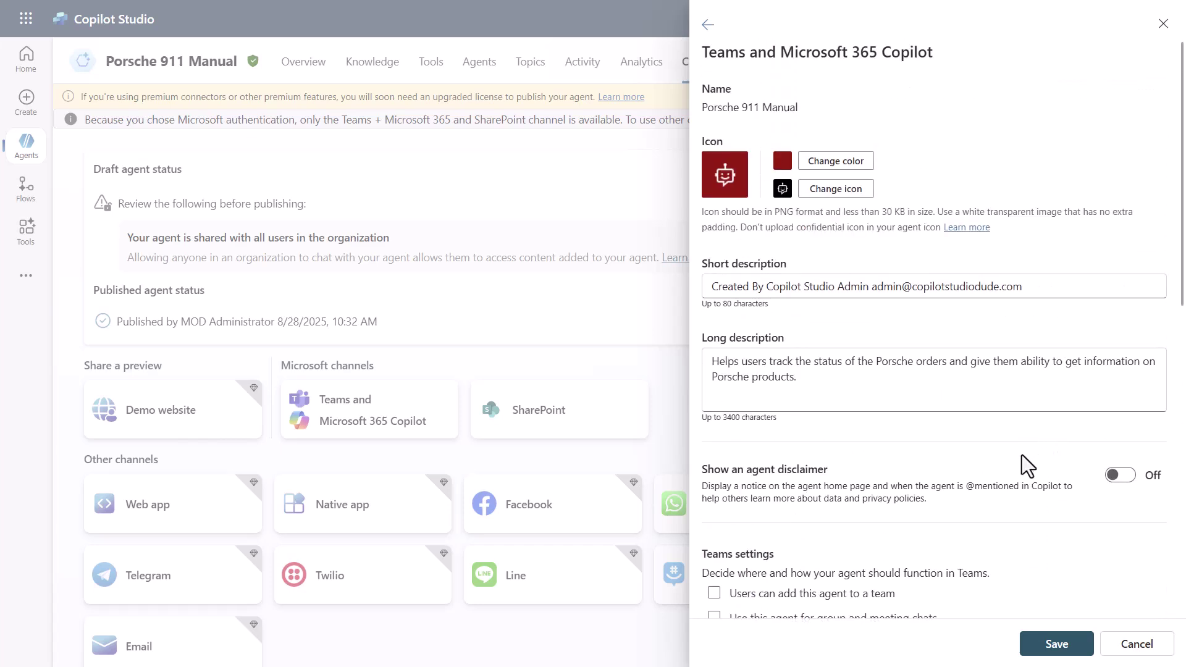
Check the developer name in the expanded Teams settings and save the channel's agent details
{"action": "scroll", "coordinate": [1021, 467], "scroll_direction": "down", "scroll_amount": 8}
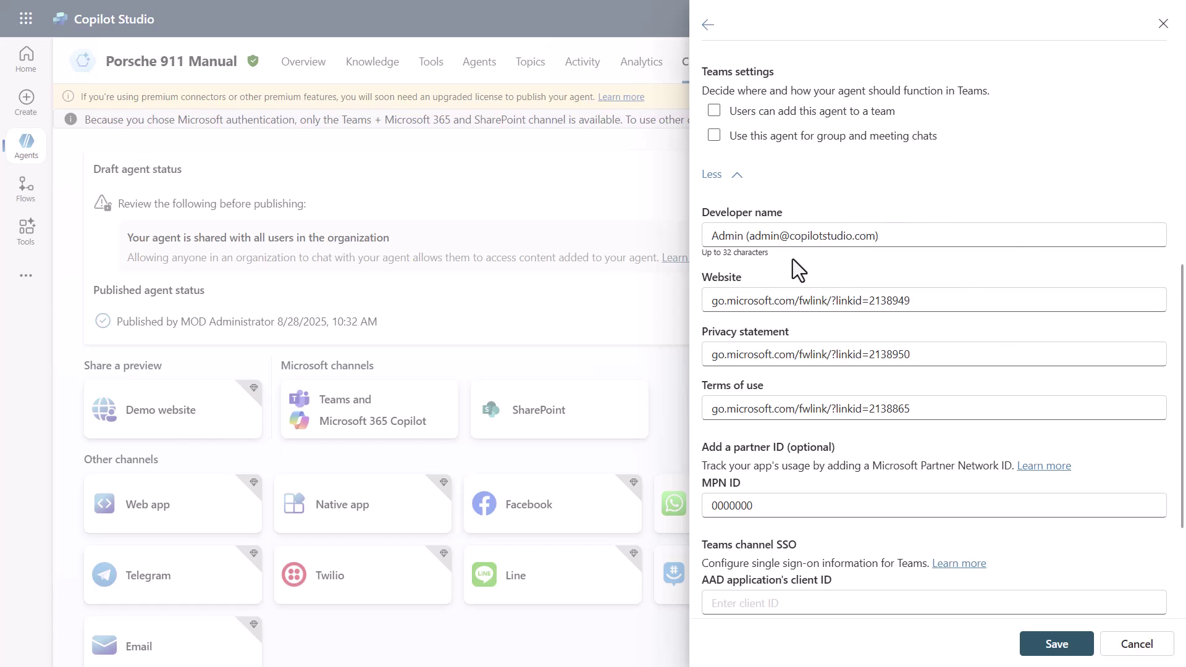
{"action": "left_click_drag", "start_coordinate": [894, 241], "coordinate": [683, 251]}
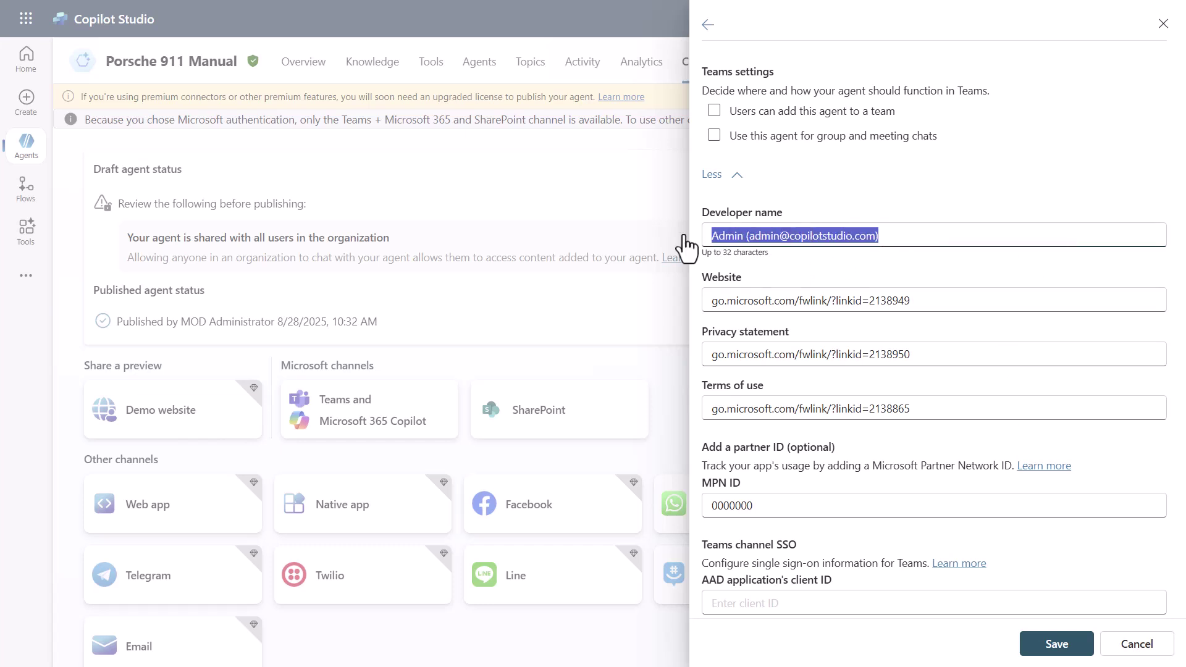
{"action": "left_click", "coordinate": [958, 238]}
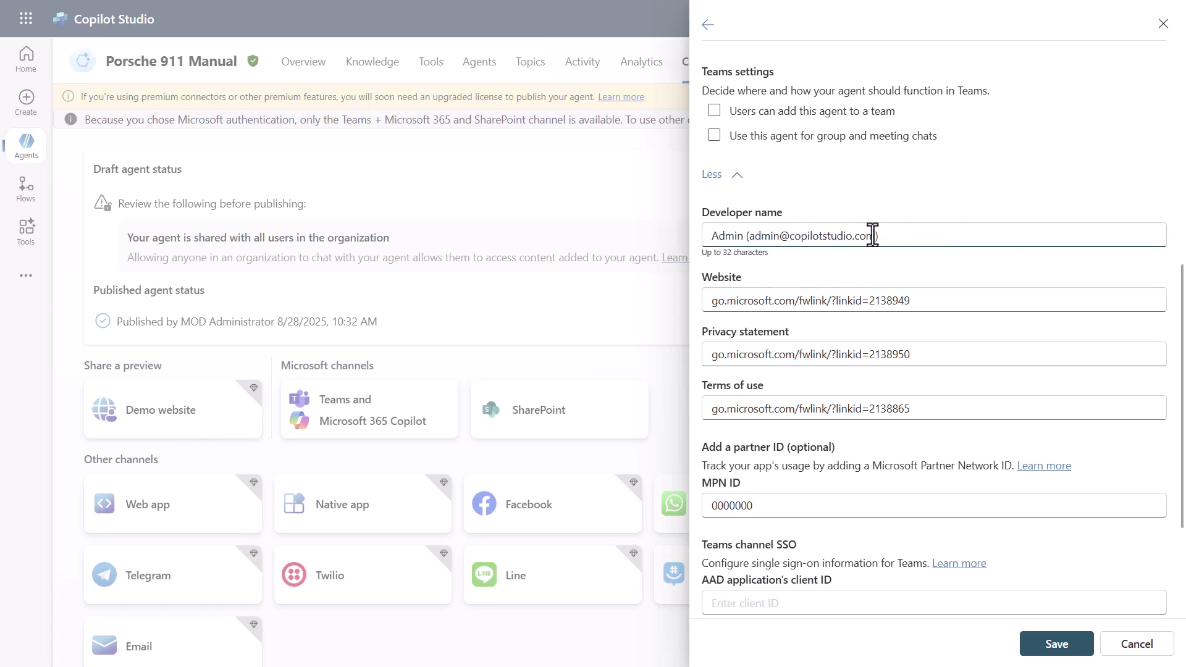
{"action": "left_click", "coordinate": [971, 199]}
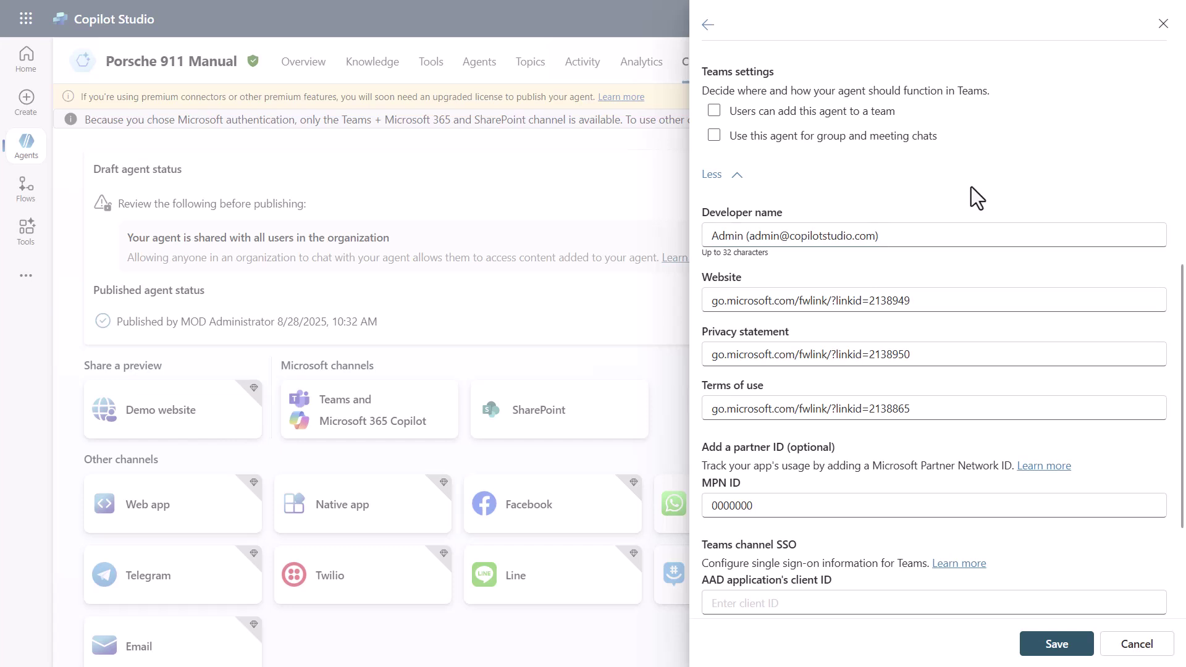
{"action": "left_click", "coordinate": [1055, 645]}
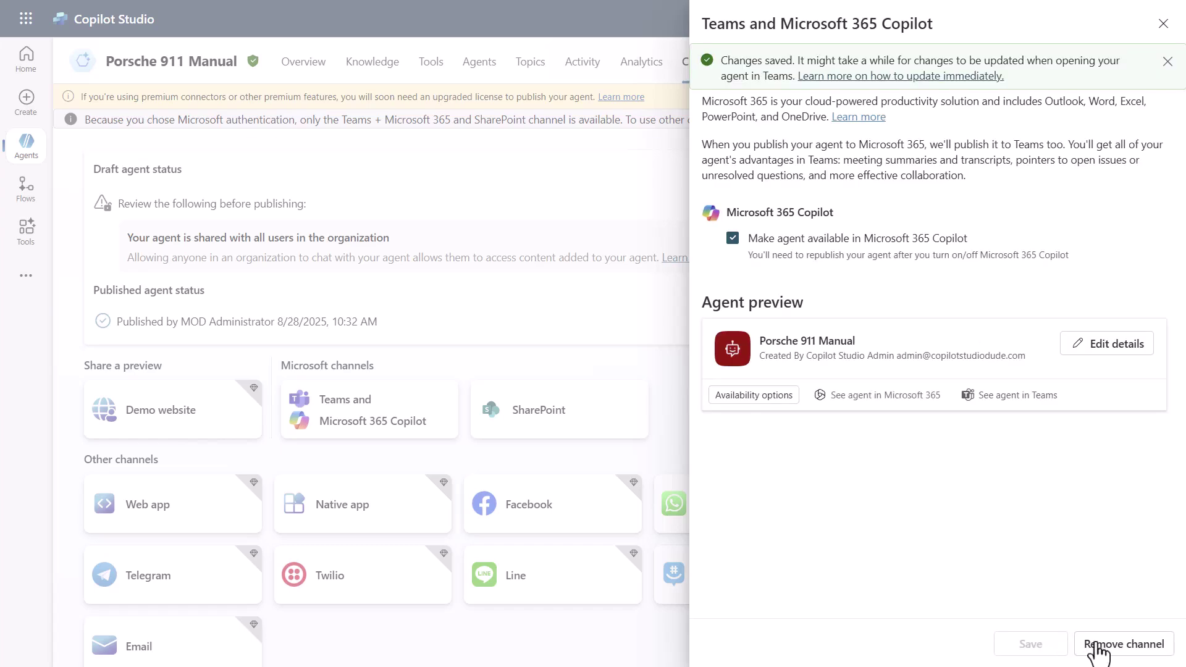
Reopen the channel's agent details, replace "Admin" with "COE" in the developer name, and save the details
{"action": "left_click", "coordinate": [1109, 347]}
{"action": "scroll", "coordinate": [921, 399], "scroll_direction": "down", "scroll_amount": 3}
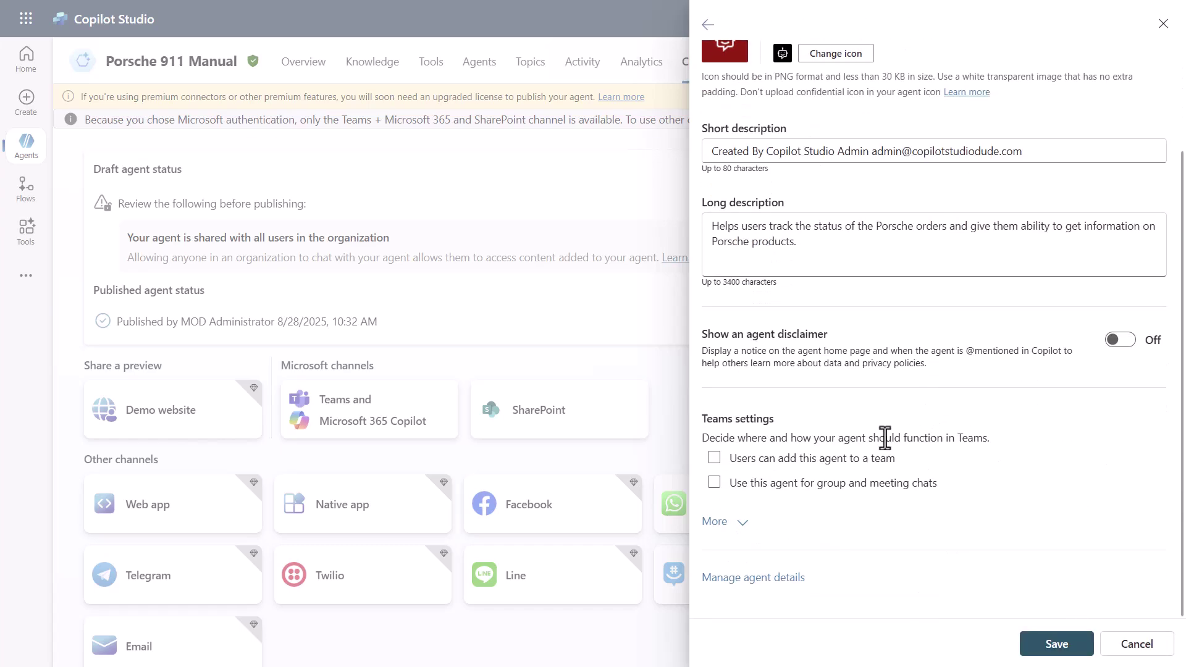
{"action": "left_click", "coordinate": [741, 523]}
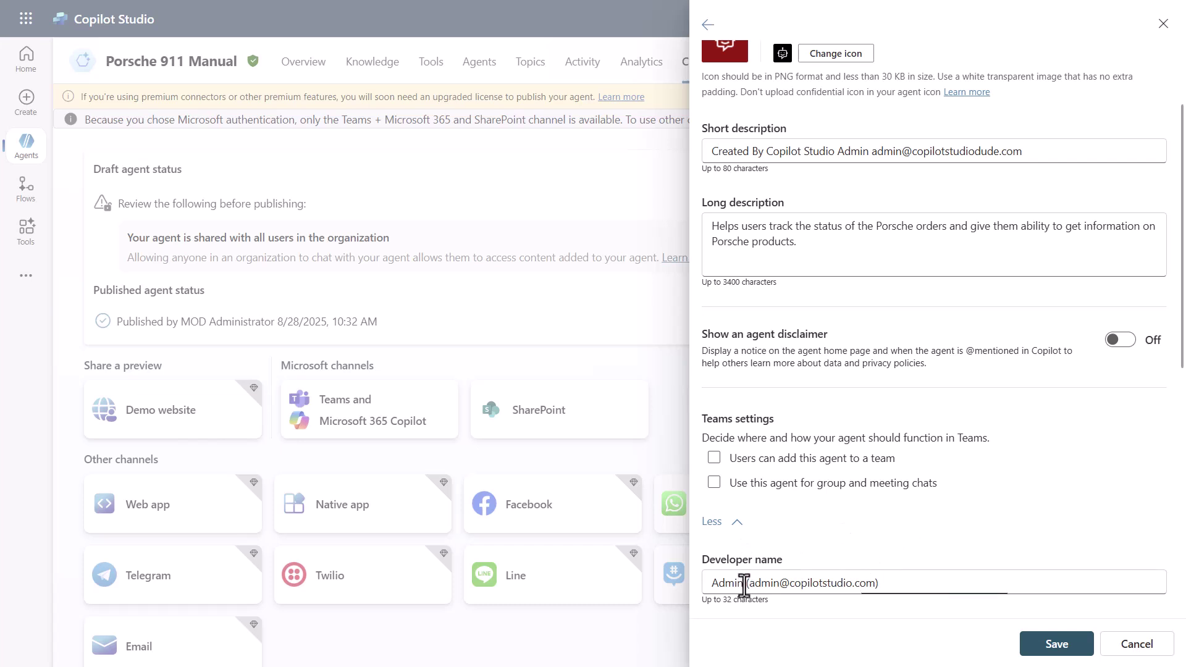
{"action": "left_click_drag", "start_coordinate": [745, 584], "coordinate": [697, 587]}
{"action": "type", "text": "COE"}
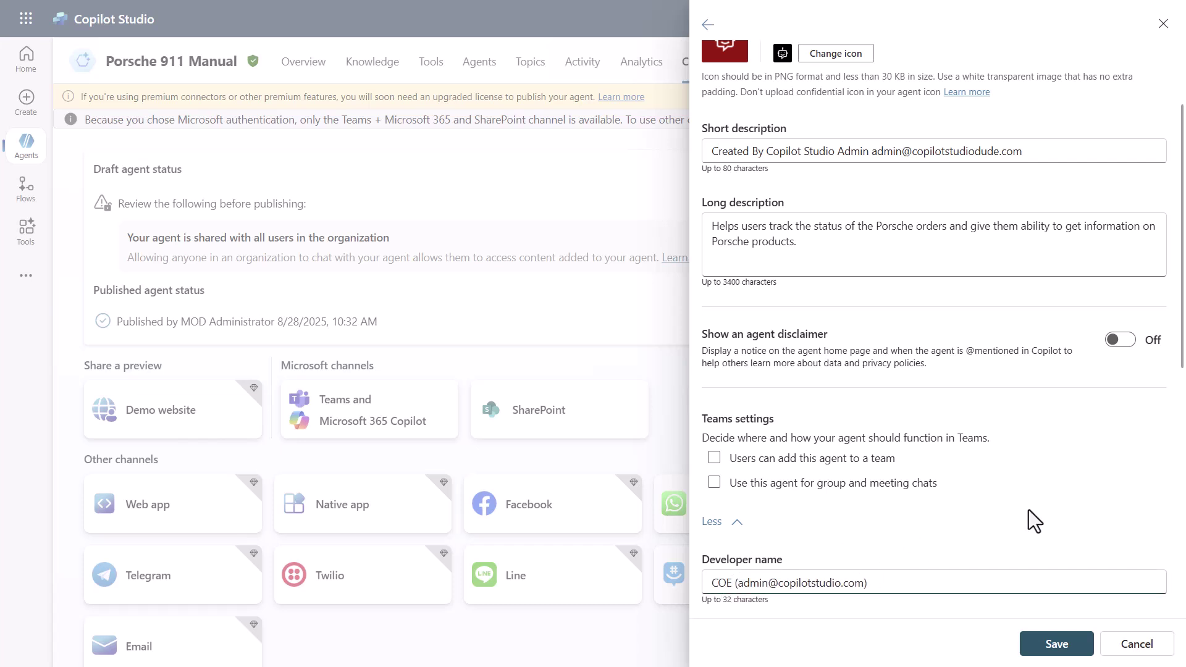
{"action": "key", "text": "shift+Right"}
{"action": "key", "text": "shift+Right"}
{"action": "key", "text": "shift+Right"}
{"action": "key", "text": "shift+Right"}
{"action": "key", "text": "shift+Right"}
{"action": "type", "text": "COE"}
{"action": "left_click", "coordinate": [1010, 507]}
{"action": "left_click", "coordinate": [1054, 643]}
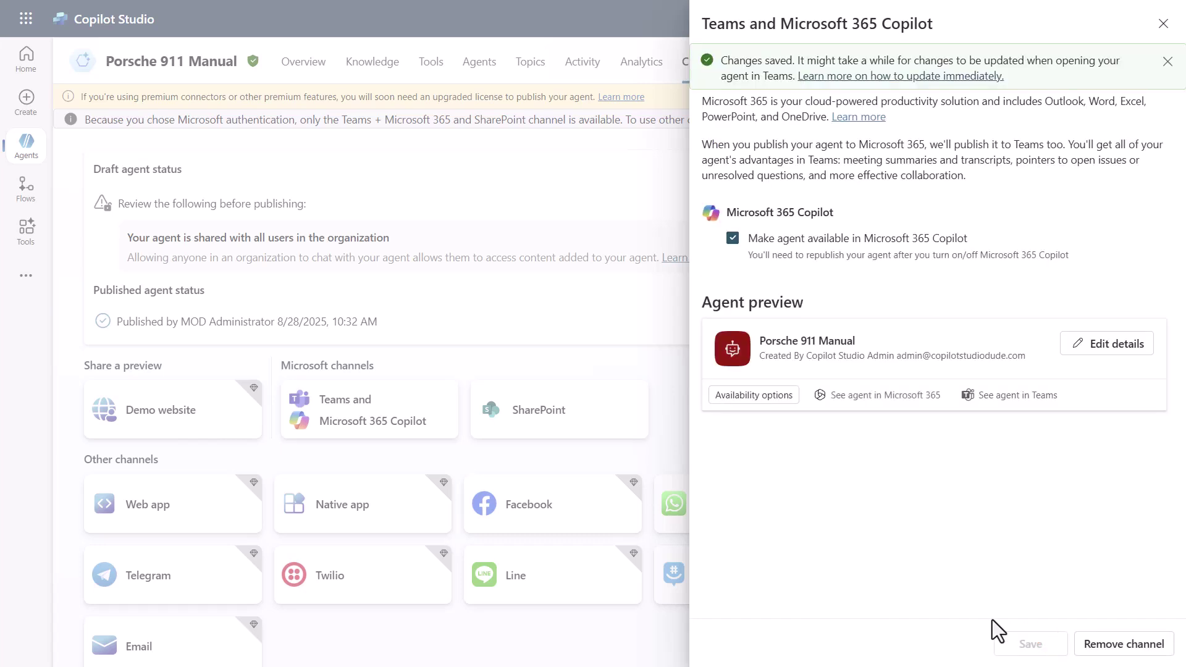
From the agent's availability options, choose to show it to everyone in the org and submit it for admin approval
{"action": "left_click", "coordinate": [754, 400]}
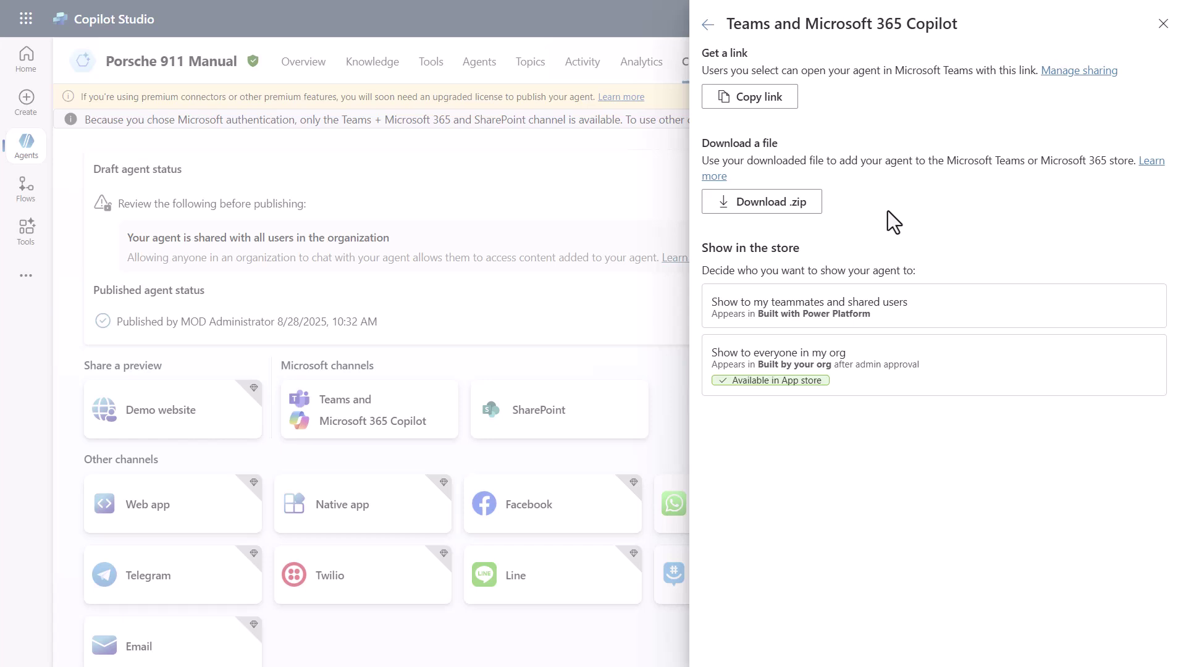
{"action": "left_click", "coordinate": [817, 204]}
{"action": "left_click", "coordinate": [894, 380]}
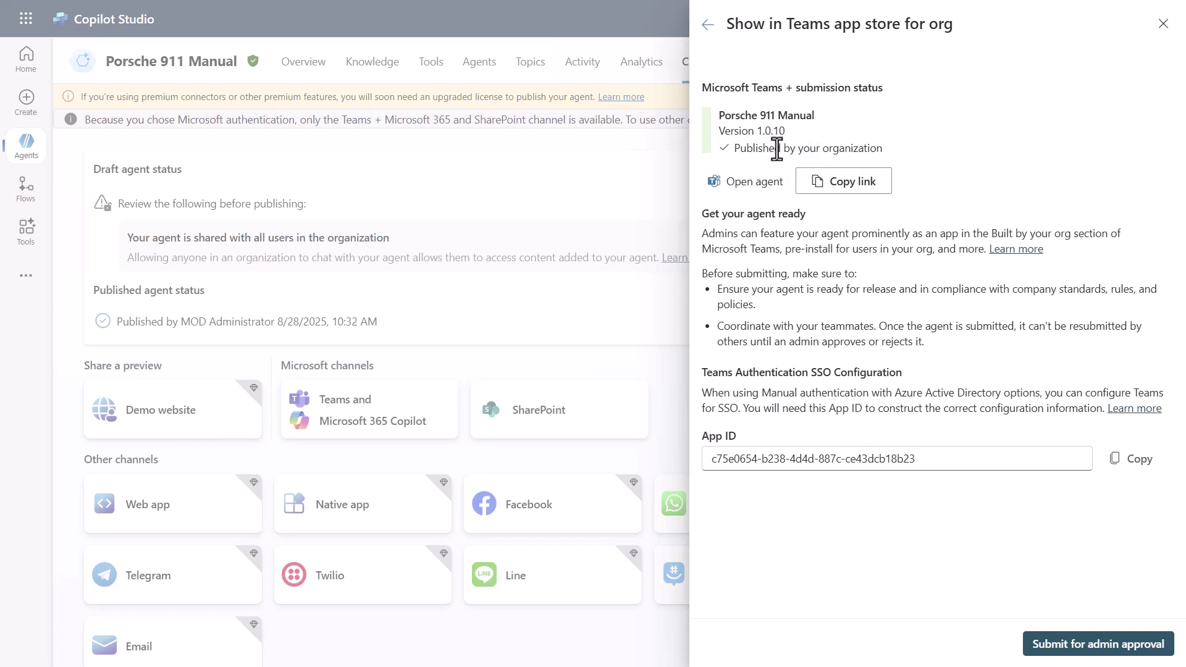
{"action": "left_click", "coordinate": [1087, 646]}
{"action": "left_click", "coordinate": [663, 398]}
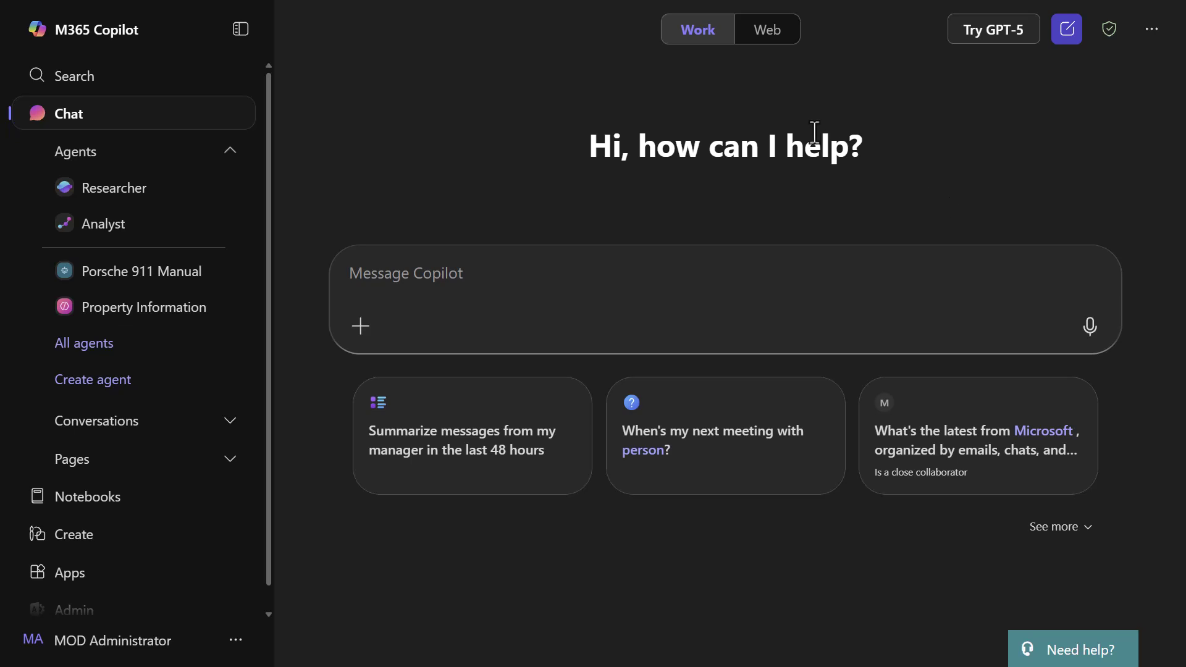
In M365 Copilot, open the Property Information agent, look into the Copilot settings and close them
{"action": "left_click", "coordinate": [136, 308]}
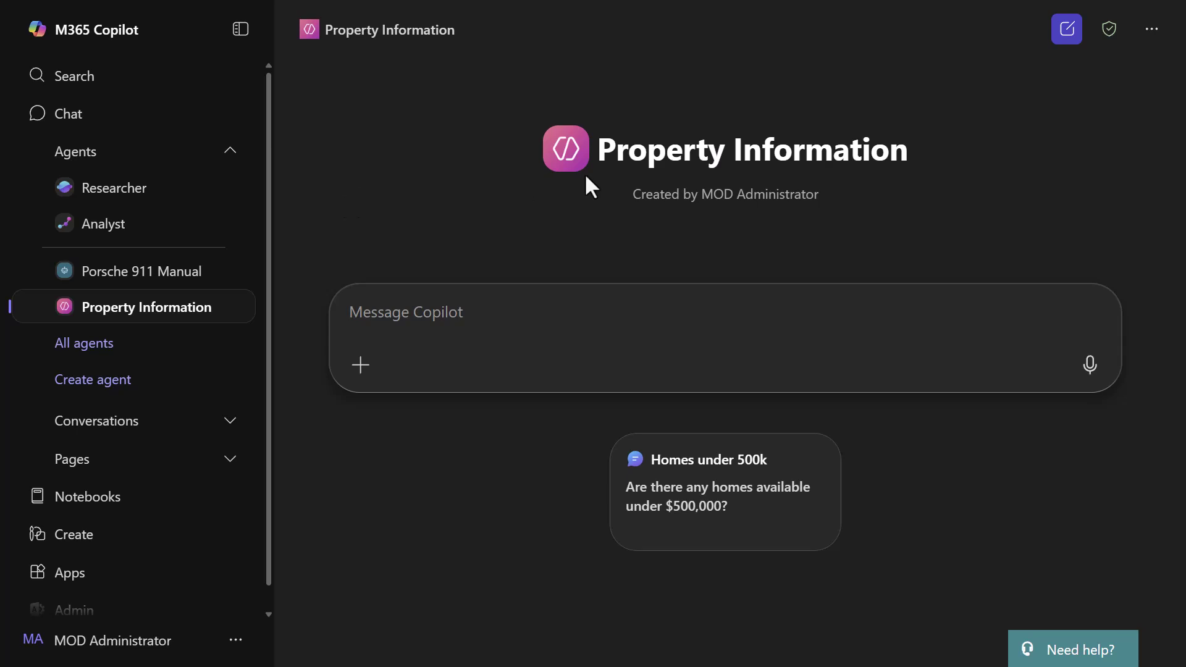
{"action": "left_click", "coordinate": [1152, 31]}
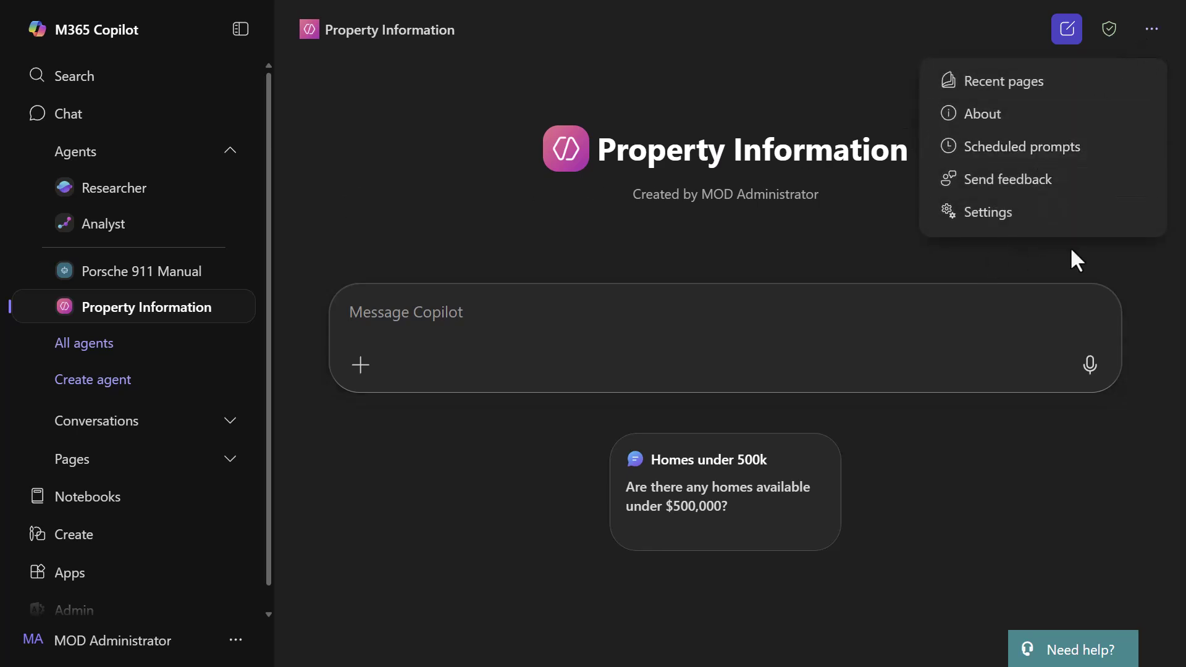
{"action": "left_click", "coordinate": [1024, 221]}
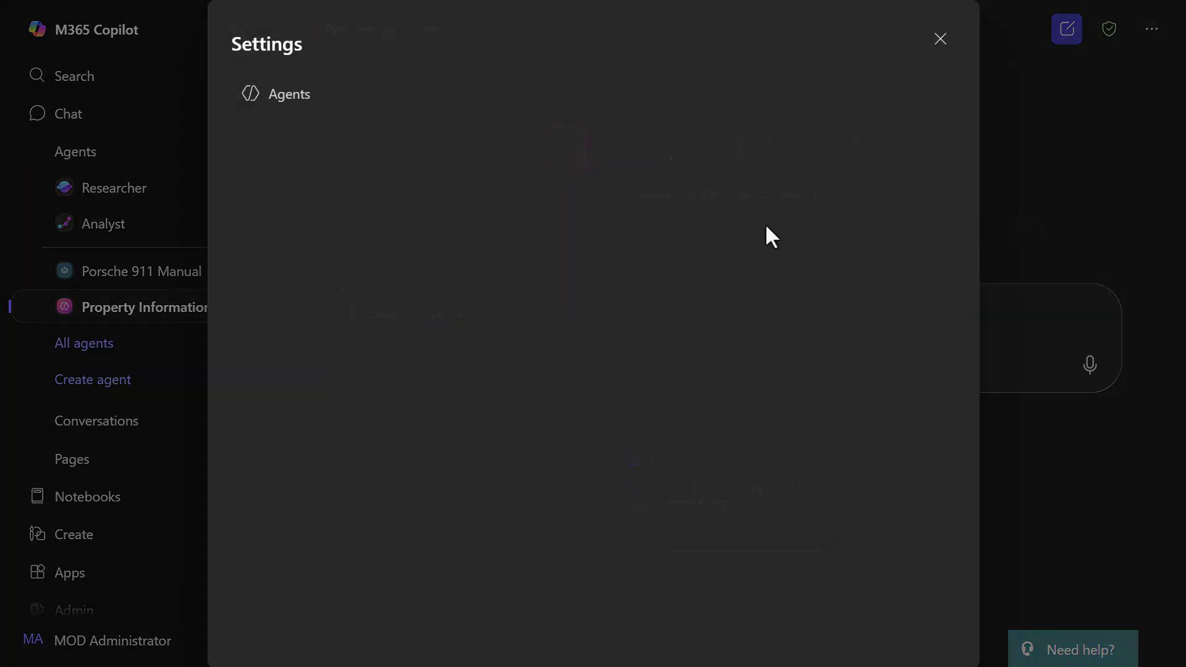
{"action": "left_click", "coordinate": [940, 40]}
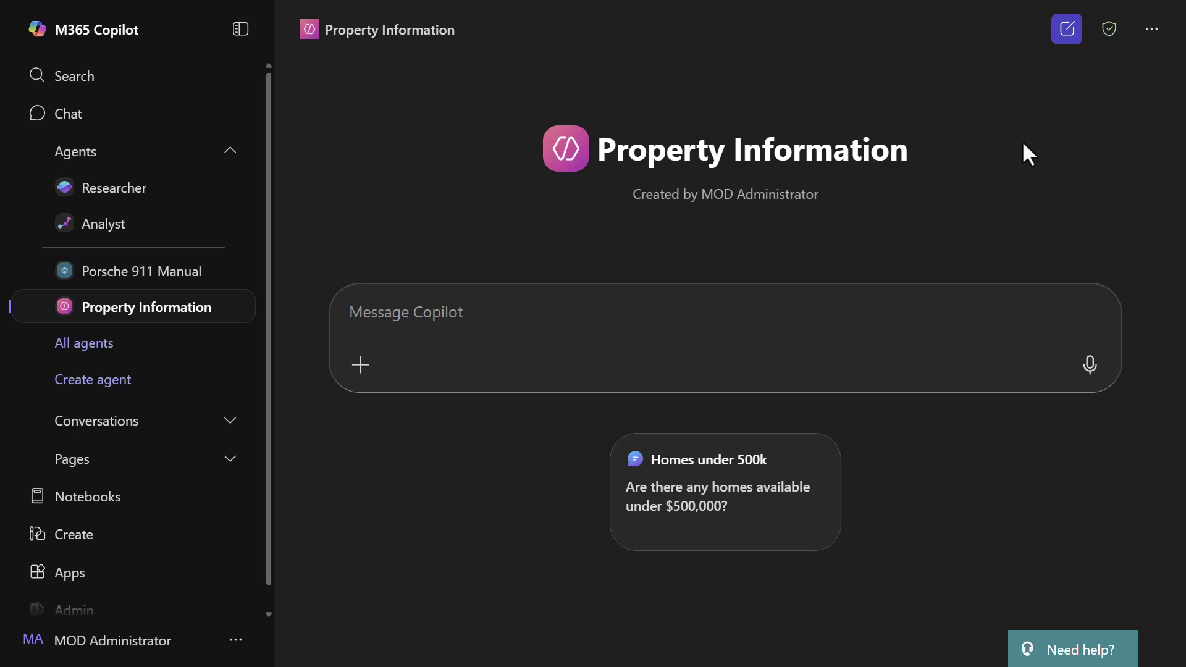
Look into the new agent creation form, return to the Property Information agent and examine its creator line
{"action": "left_click", "coordinate": [99, 395]}
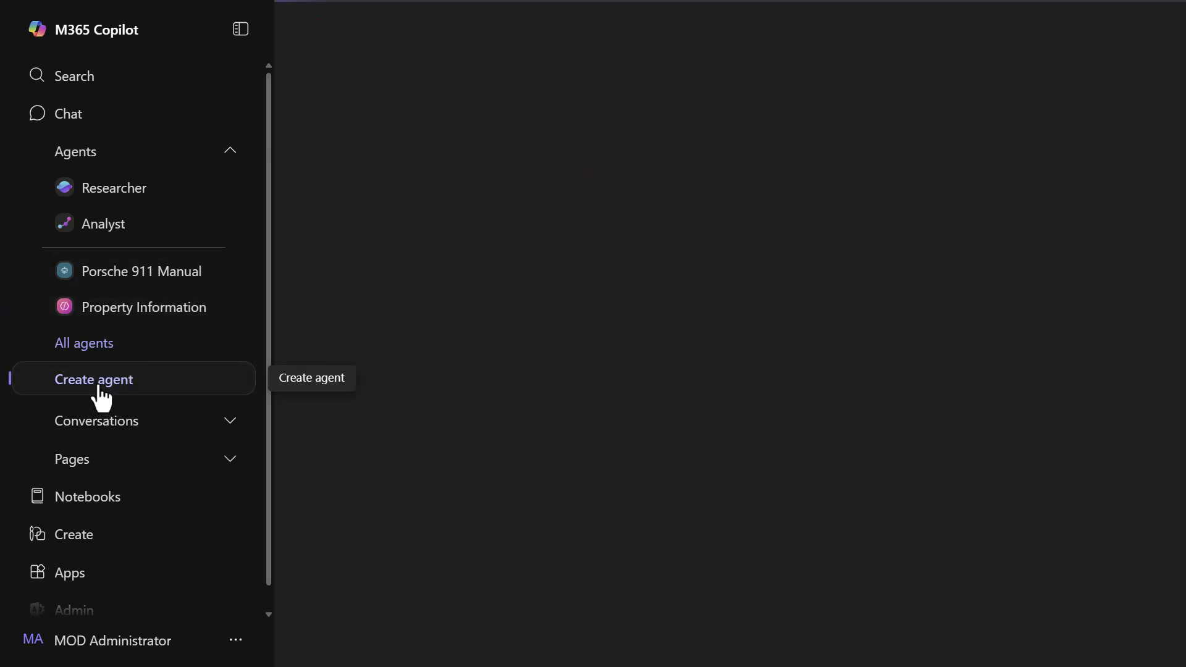
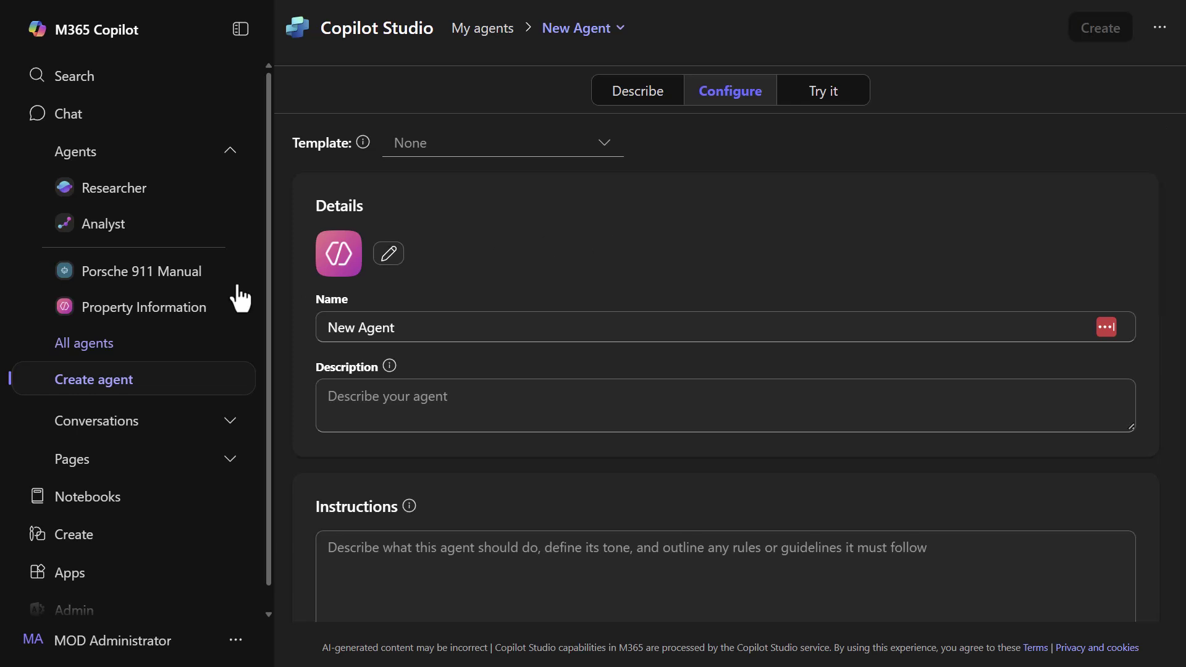
{"action": "left_click", "coordinate": [113, 318]}
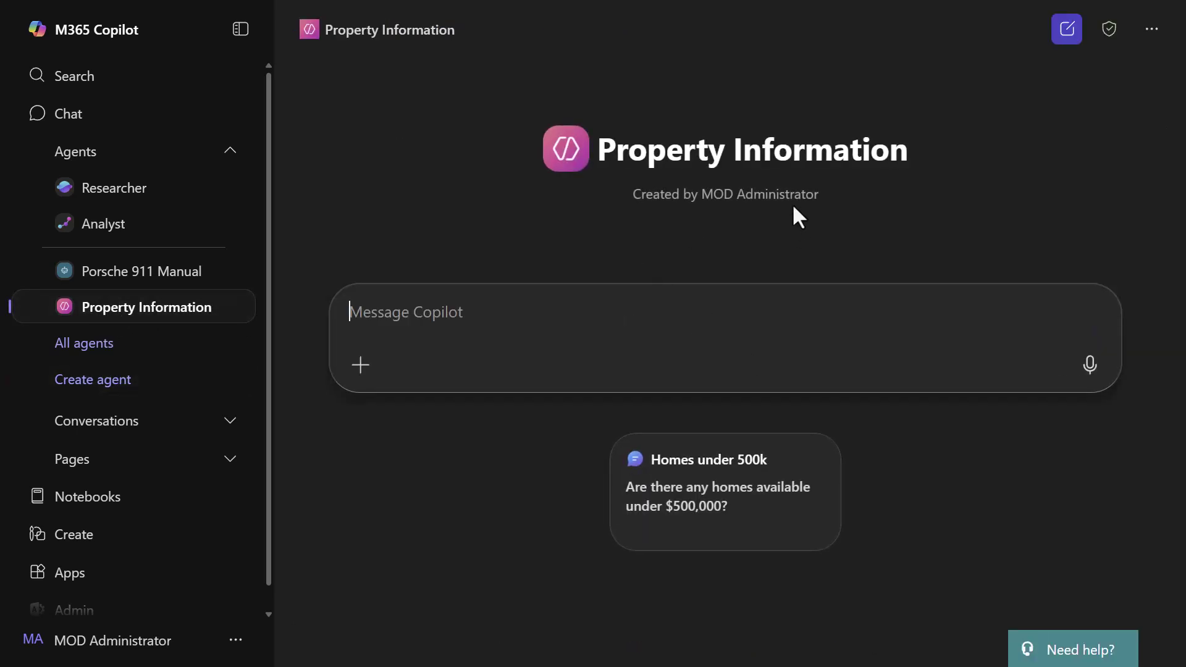
{"action": "left_click_drag", "start_coordinate": [835, 176], "coordinate": [665, 199]}
{"action": "left_click_drag", "start_coordinate": [822, 198], "coordinate": [633, 210]}
{"action": "left_click", "coordinate": [677, 212]}
From the agent creation area, open the list of own agents and download the Property Information agent as a .zip file
{"action": "left_click", "coordinate": [125, 395]}
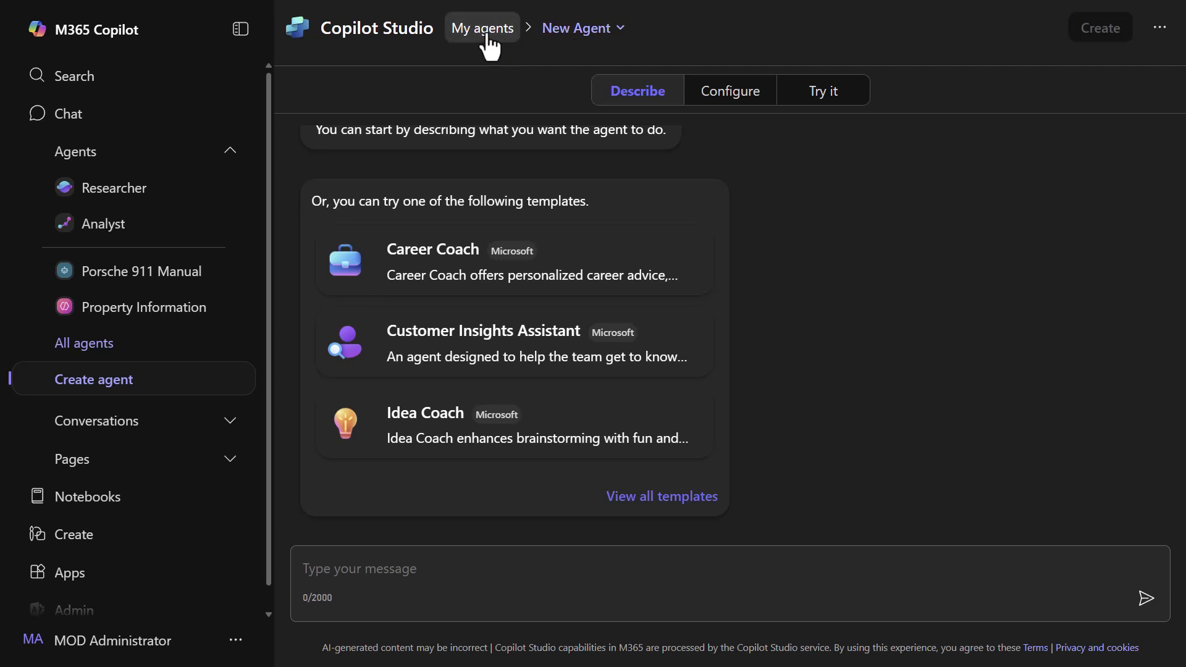
{"action": "left_click", "coordinate": [487, 31]}
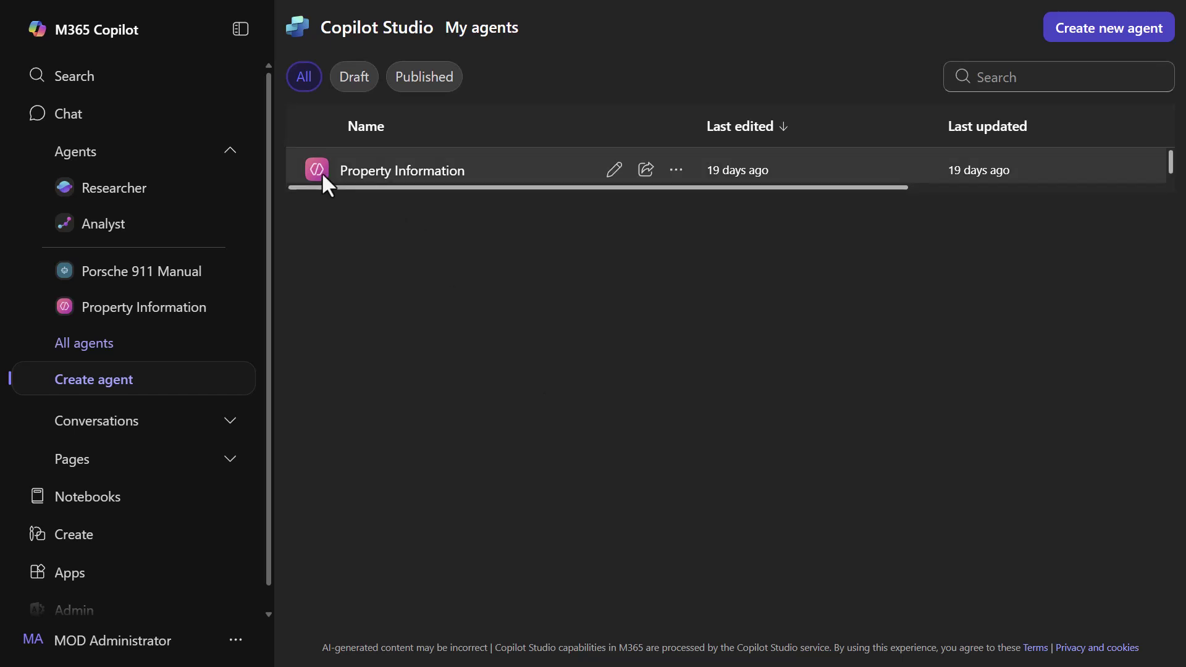
{"action": "mouse_move", "coordinate": [643, 180]}
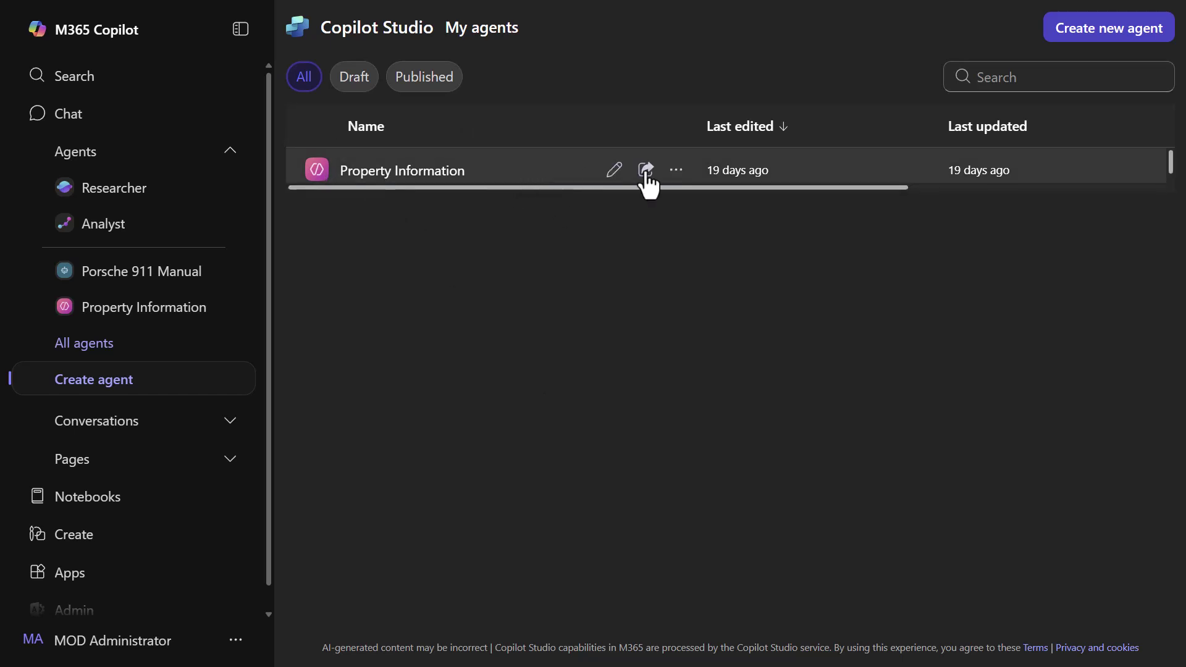
{"action": "left_click", "coordinate": [676, 170]}
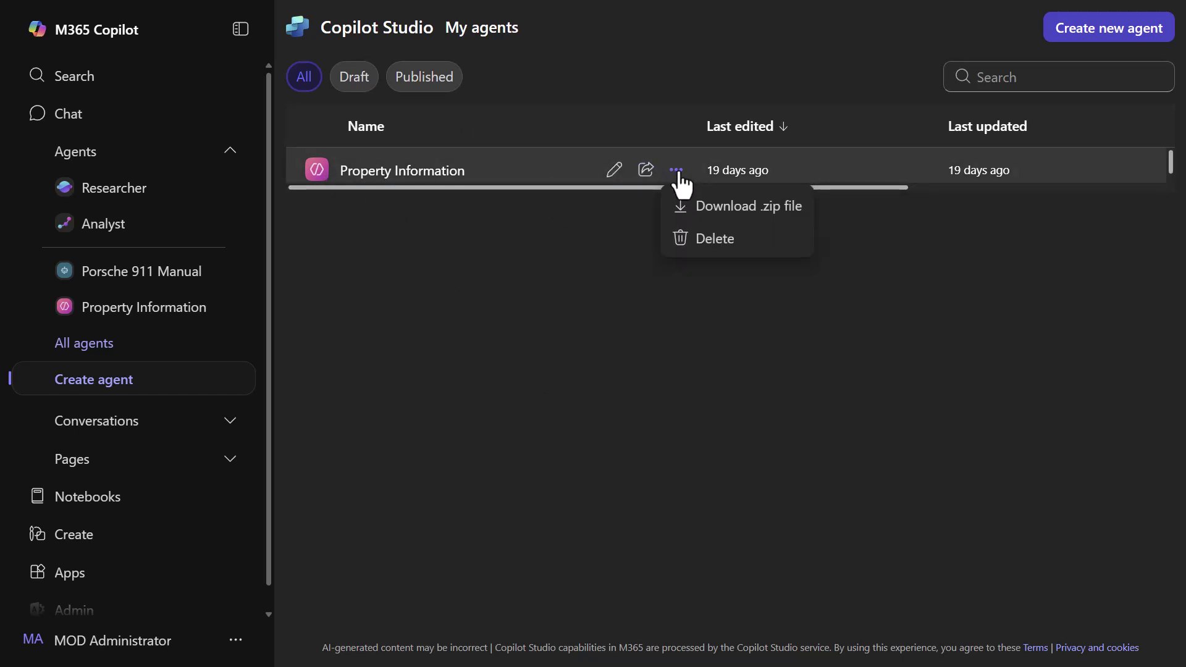
{"action": "left_click", "coordinate": [721, 213]}
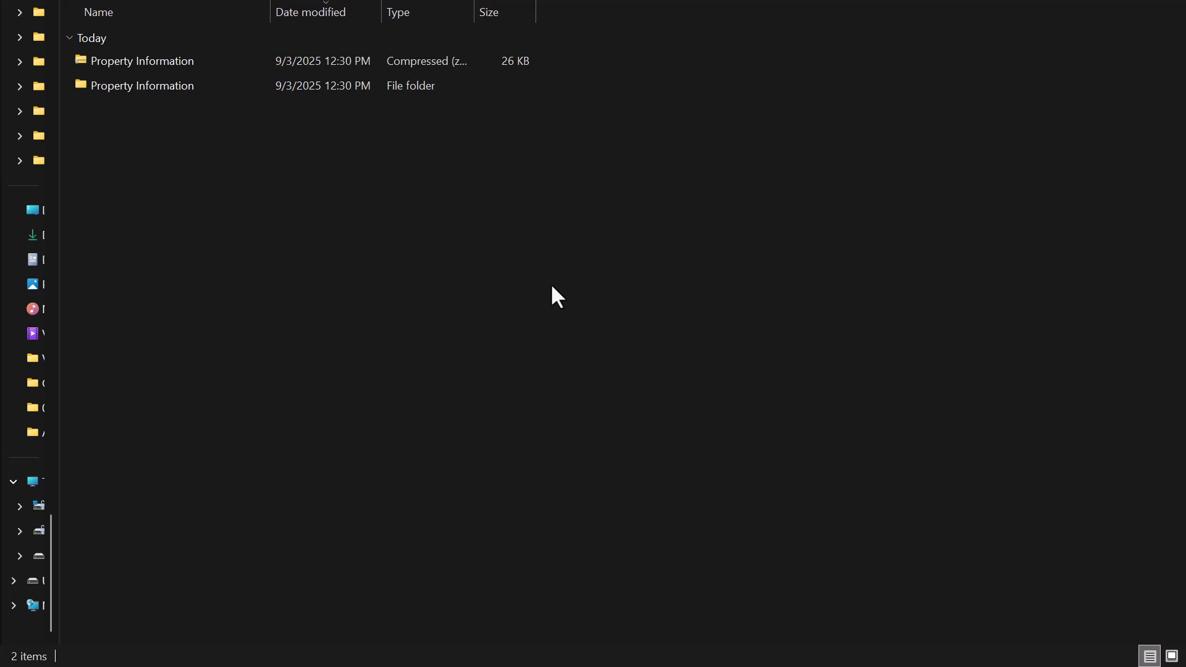
{"action": "right_click", "coordinate": [163, 60]}
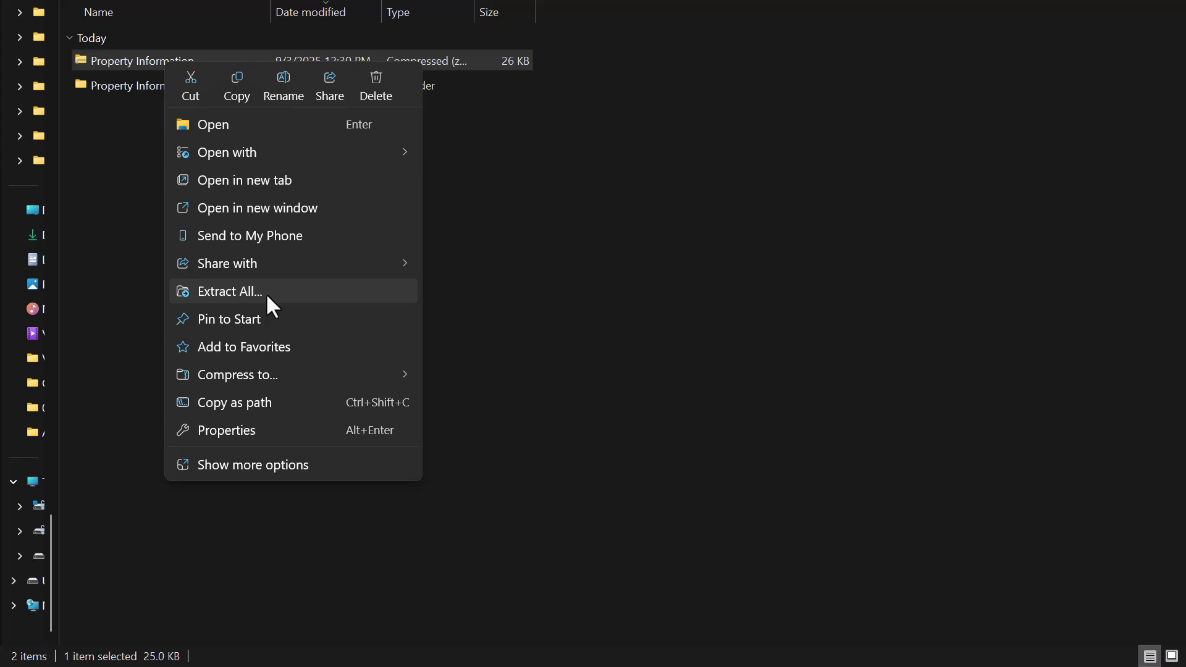
{"action": "left_click", "coordinate": [518, 247]}
{"action": "left_click", "coordinate": [515, 238]}
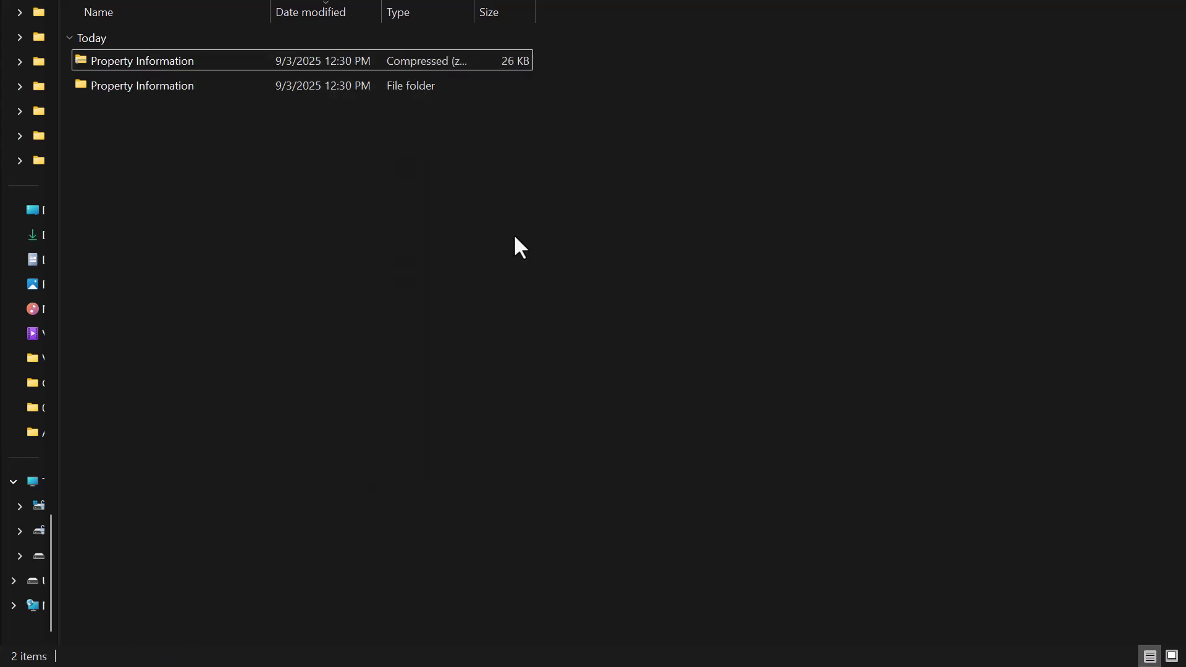
Open manifest.json from the extracted Property Information folder in Visual Studio Code and replace the developer name with "COE for Copilot"
{"action": "double_click", "coordinate": [156, 87]}
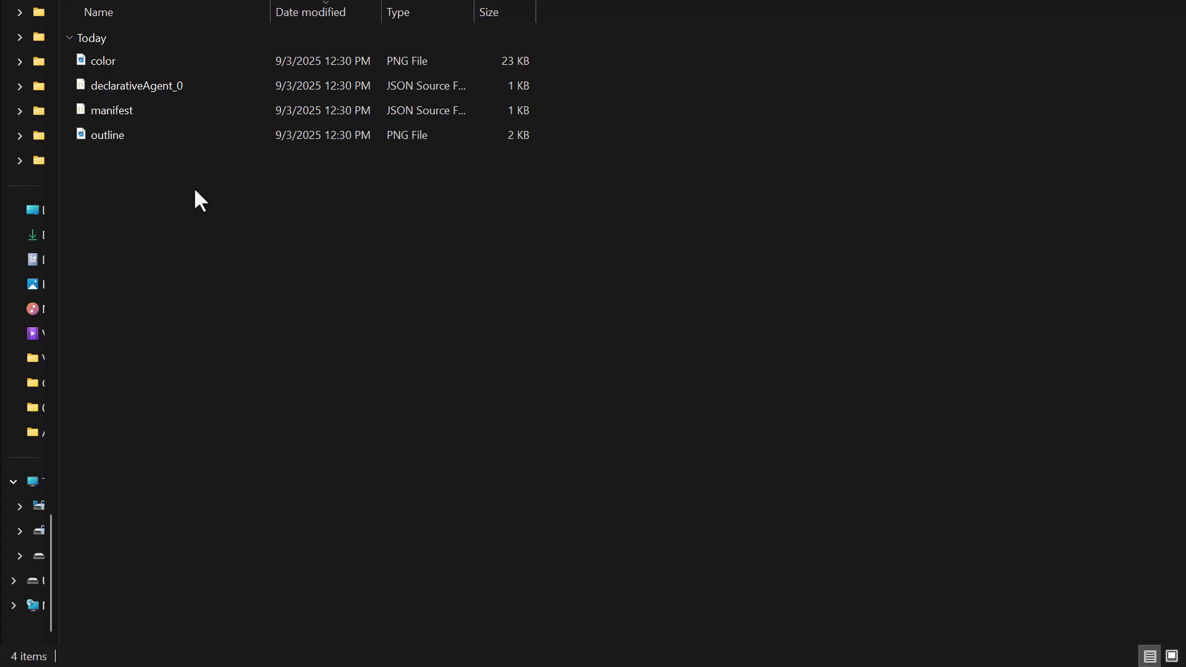
{"action": "mouse_move", "coordinate": [134, 118]}
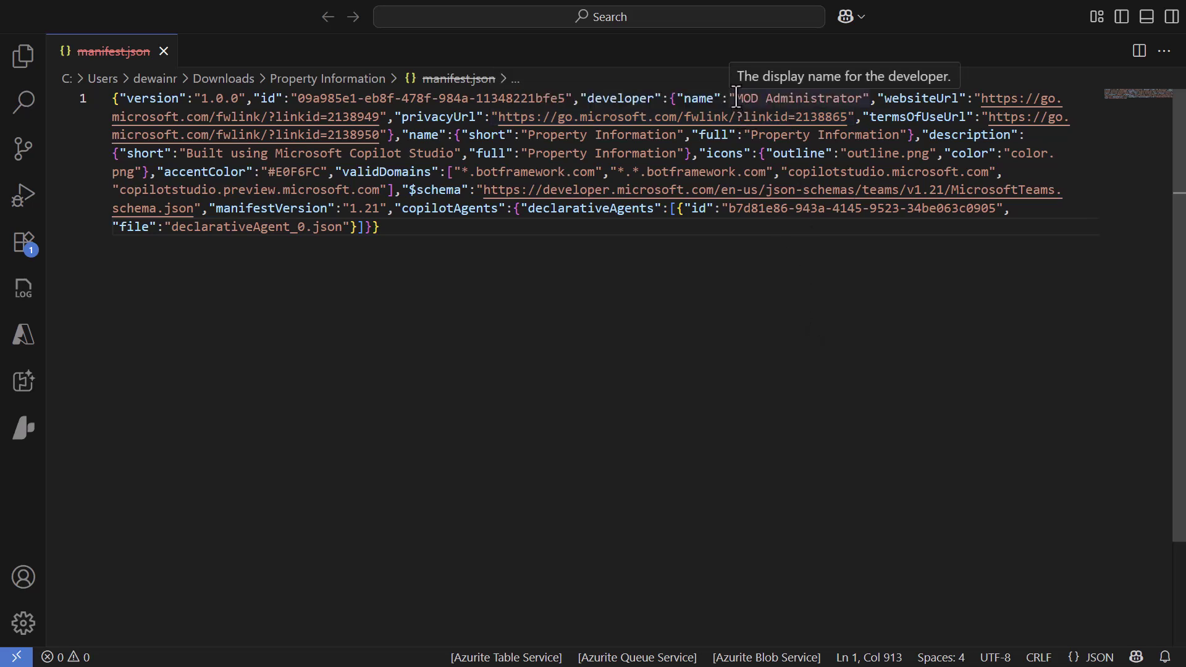
{"action": "left_click_drag", "start_coordinate": [736, 99], "coordinate": [863, 98]}
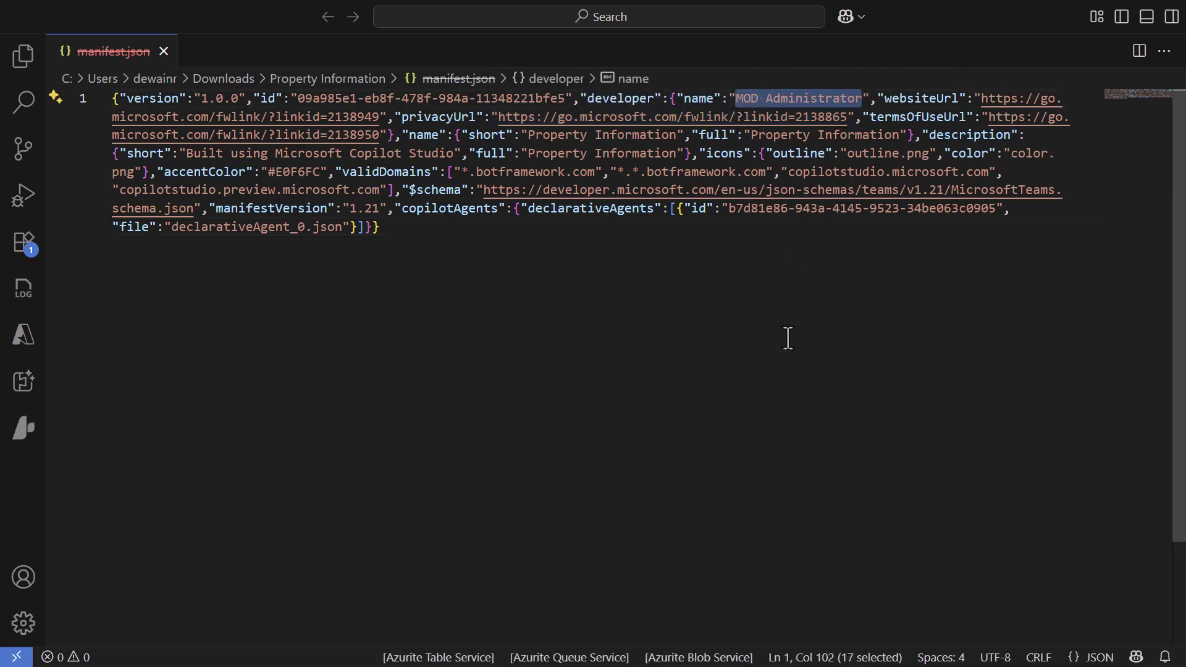
{"action": "type", "text": "COE for"}
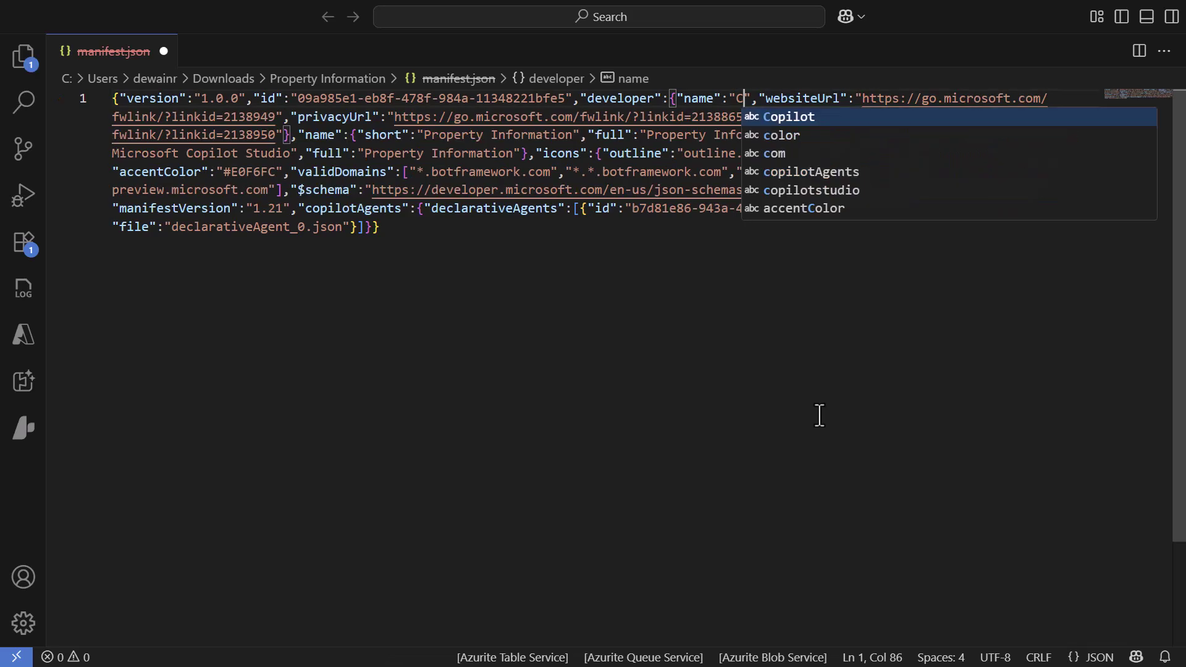
{"action": "type", "text": " Copilot"}
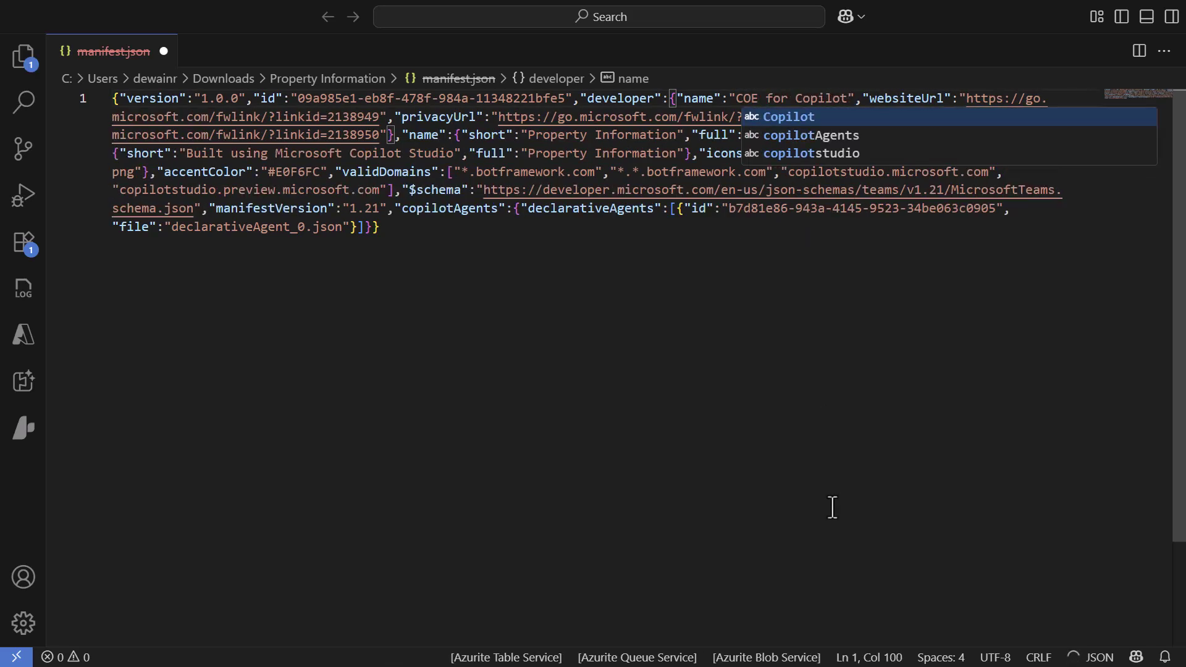
{"action": "left_click", "coordinate": [824, 448]}
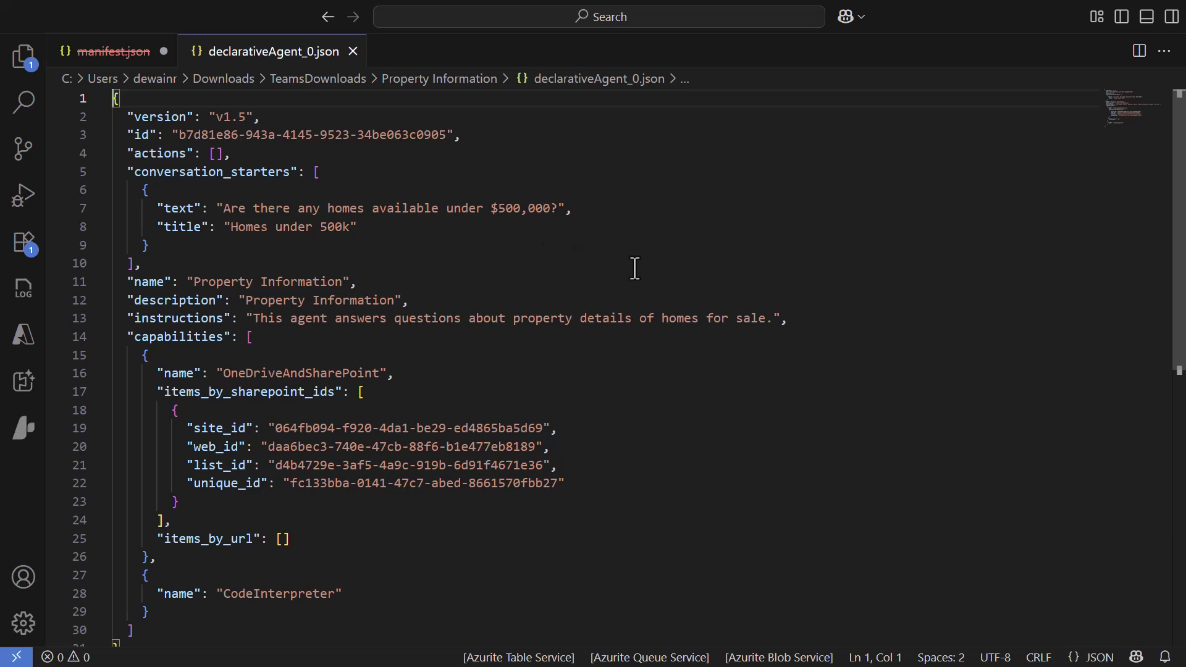
{"action": "scroll", "coordinate": [678, 281], "scroll_direction": "down", "scroll_amount": 1}
{"action": "scroll", "coordinate": [680, 284], "scroll_direction": "up", "scroll_amount": 1}
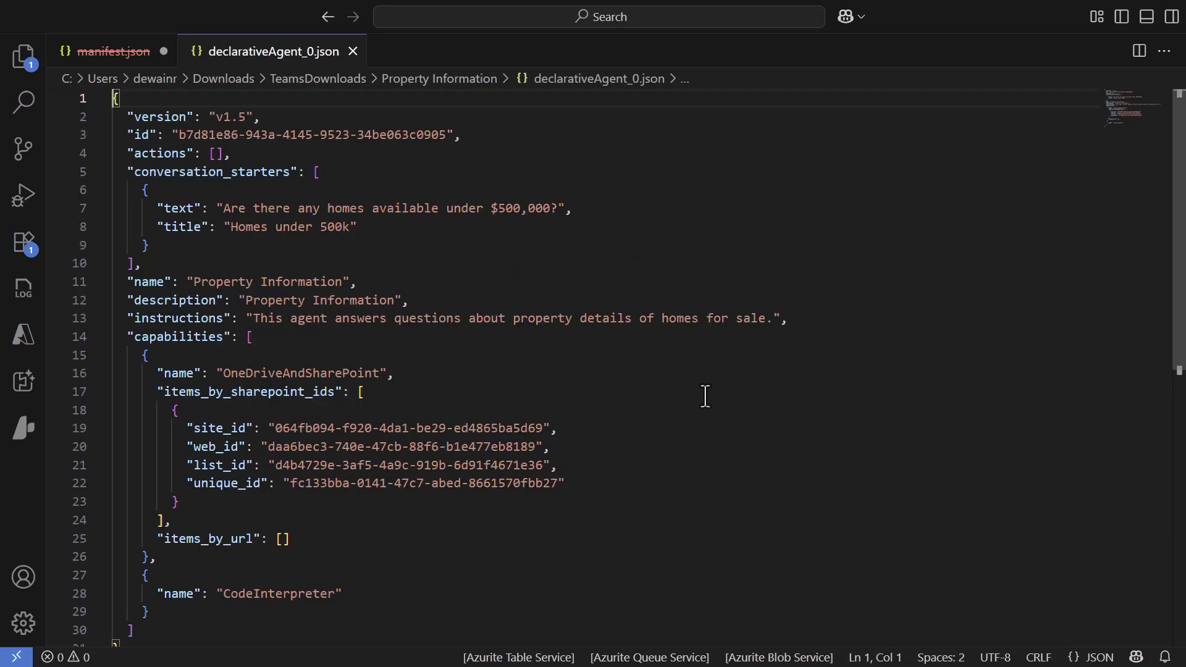